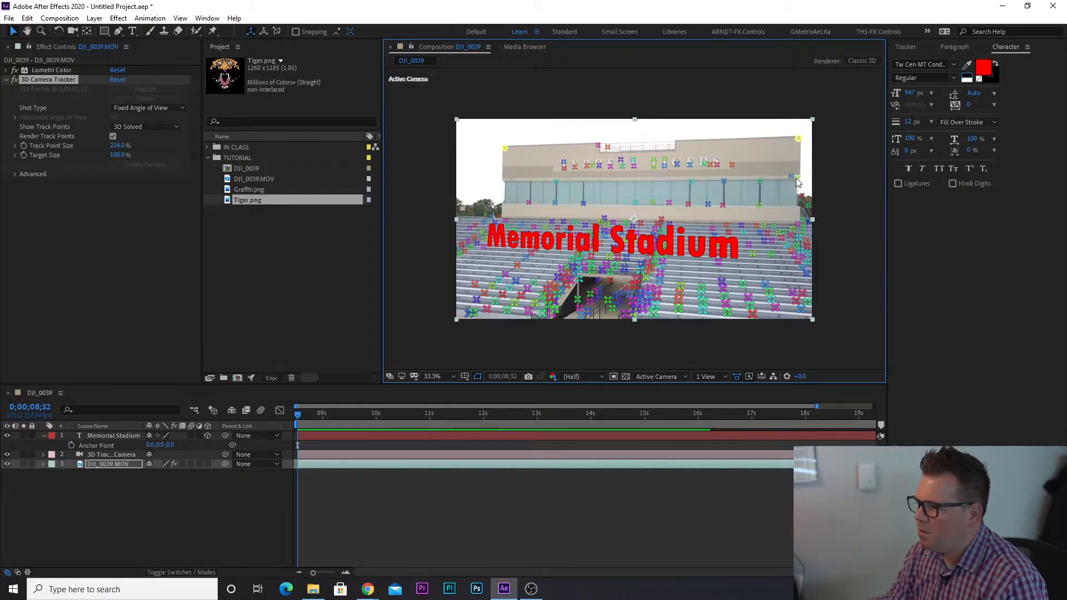
# Add track points along the building's windows and right edge to the selected roof-corner points and create a solid on that plane
pyautogui.click(758, 207)
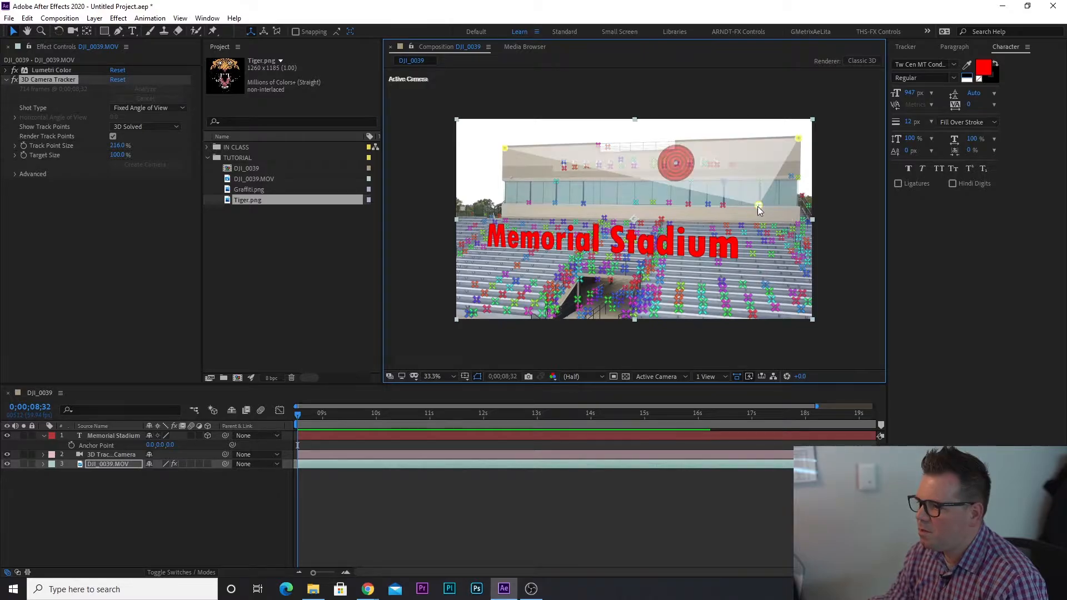
pyautogui.keyDown('shift'); pyautogui.click(799, 178); pyautogui.keyUp('shift')
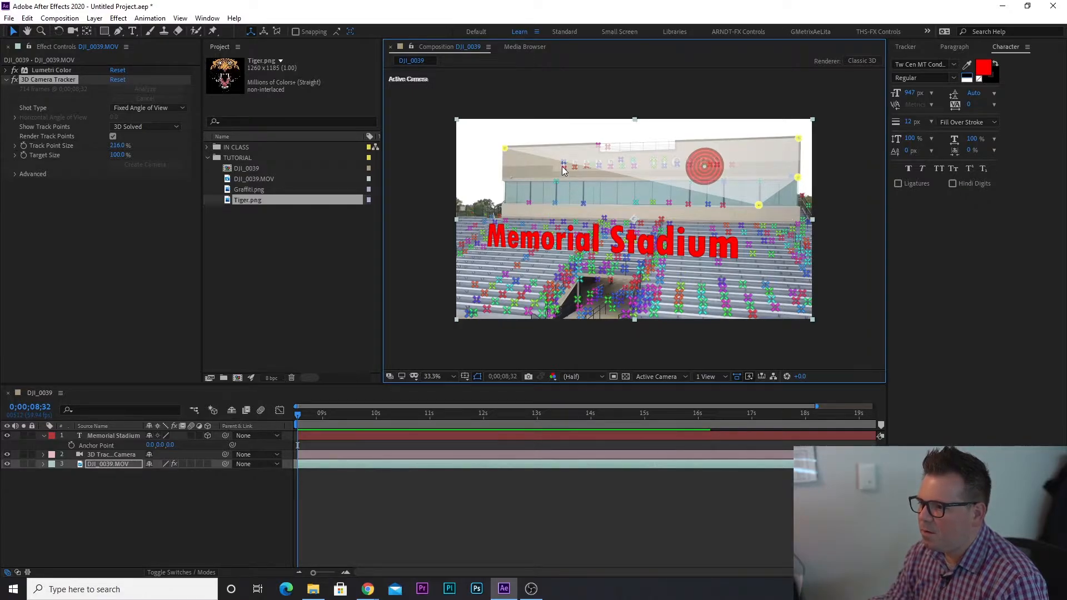
pyautogui.keyDown('shift'); pyautogui.click(582, 204); pyautogui.keyUp('shift')
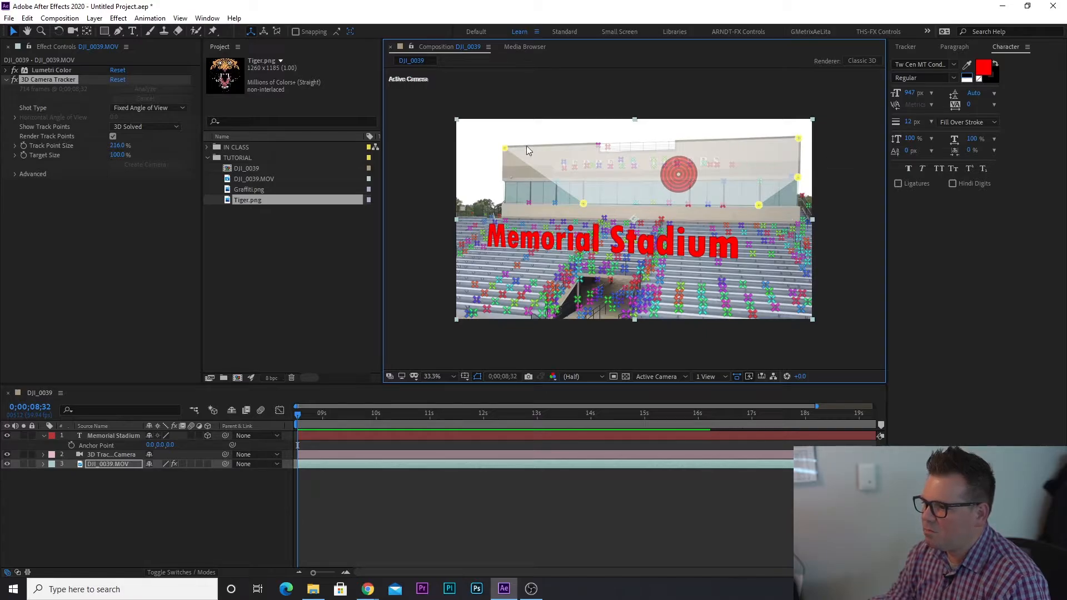
pyautogui.rightClick(681, 177)
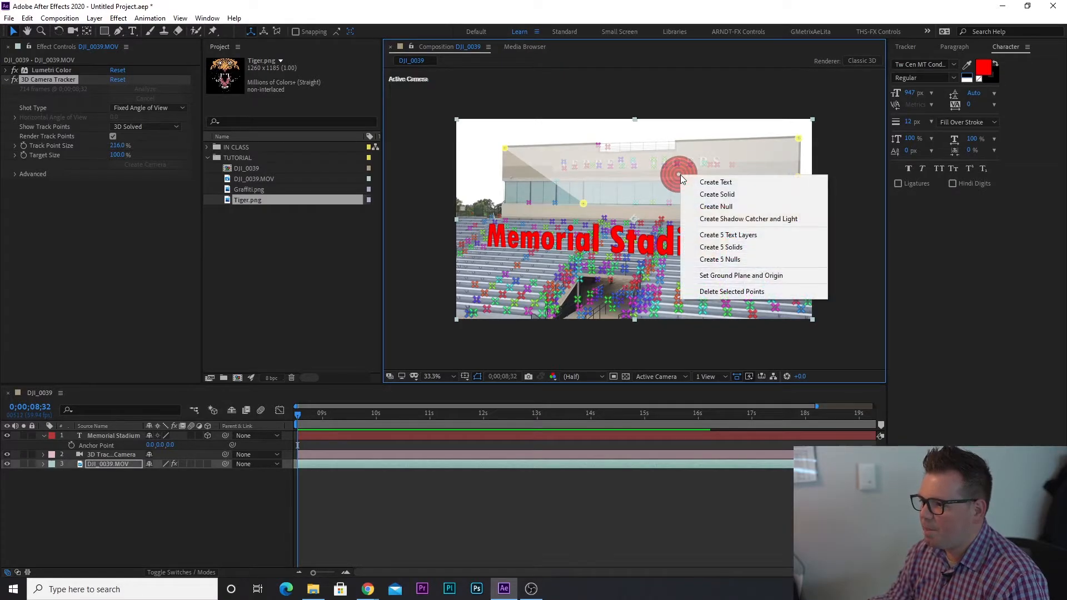
pyautogui.click(730, 194)
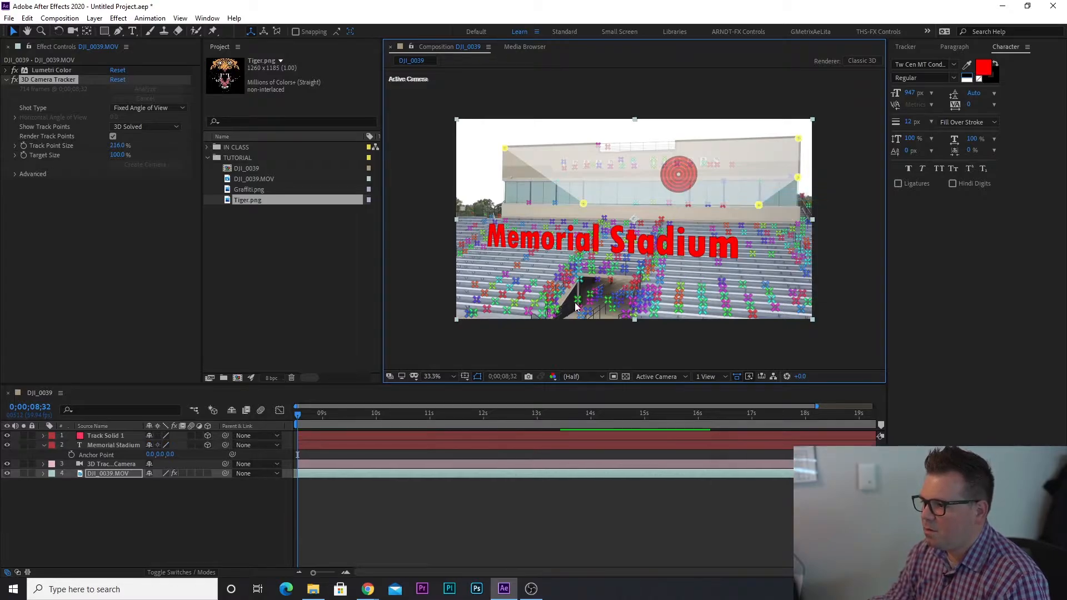
pyautogui.click(94, 510)
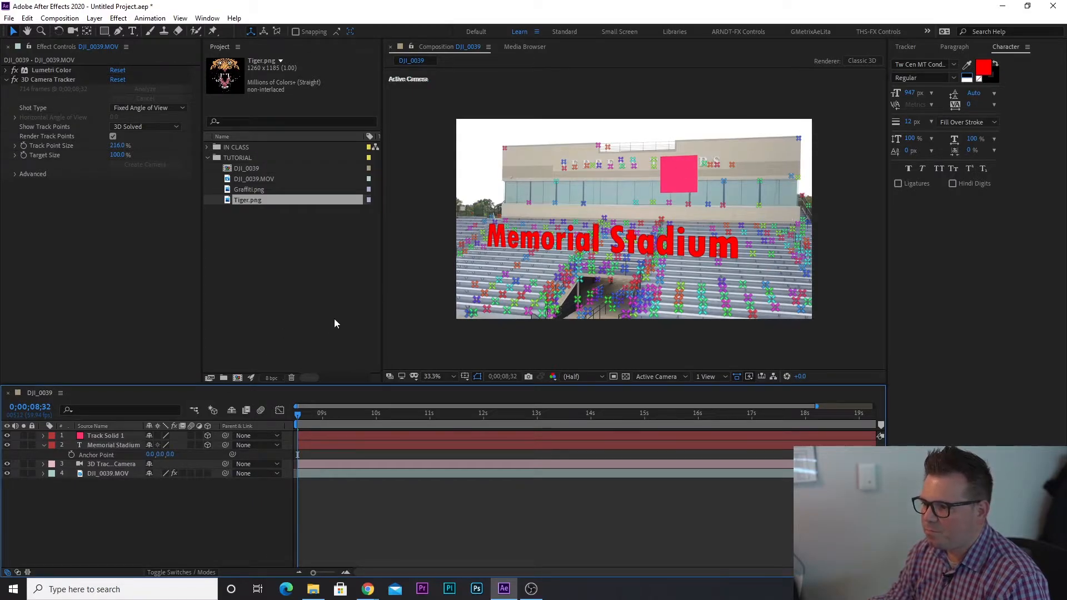
# Stretch the pink track solid horizontally and vertically so it covers most of the building facade
pyautogui.click(678, 168)
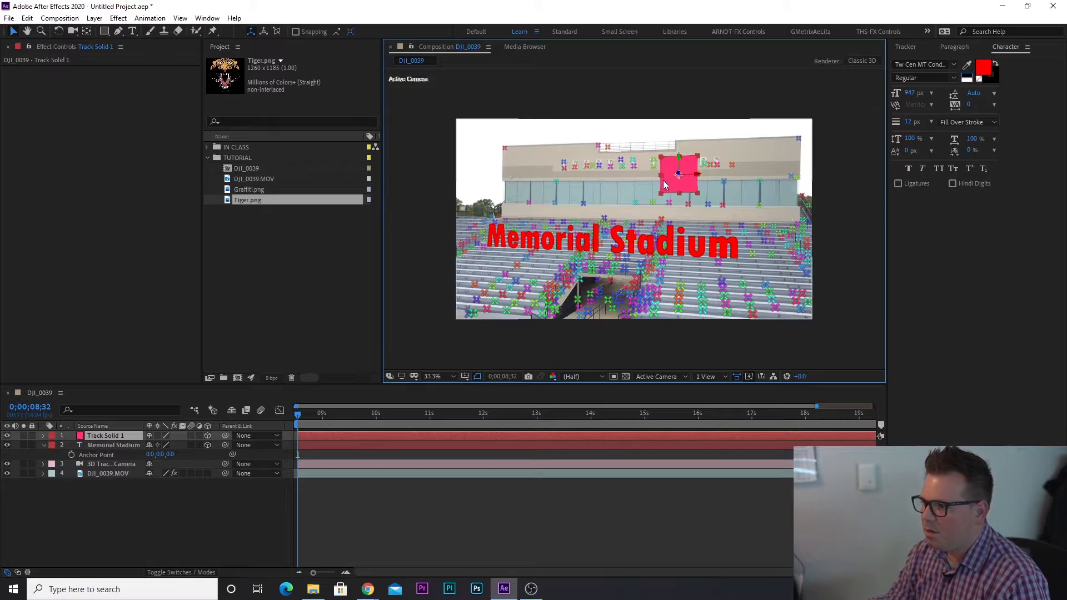
pyautogui.moveTo(660, 175); pyautogui.dragTo(555, 168)
pyautogui.moveTo(684, 196); pyautogui.dragTo(677, 215)
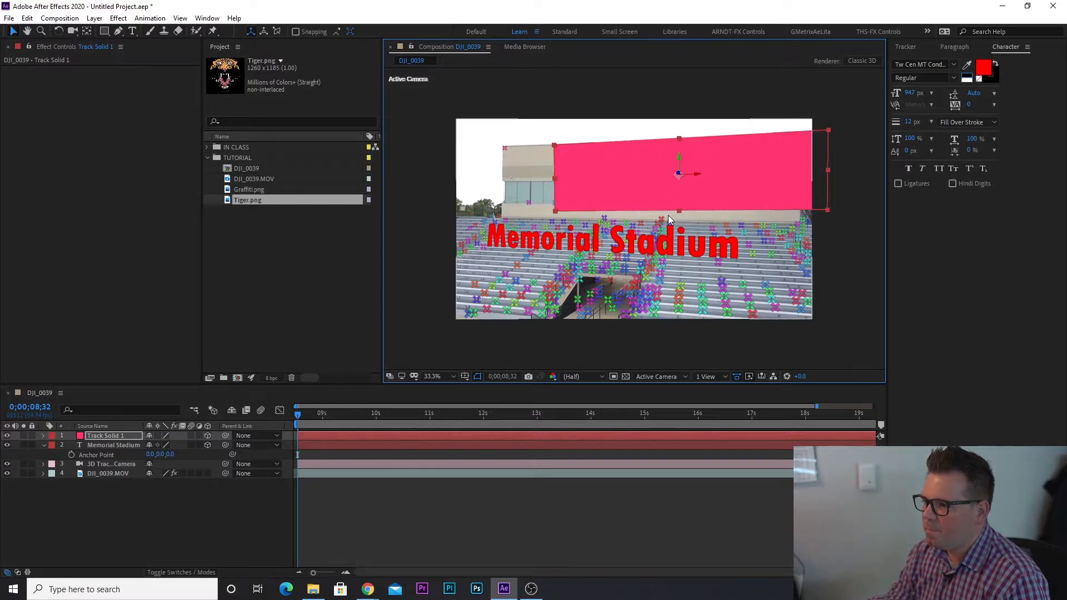
pyautogui.click(115, 437)
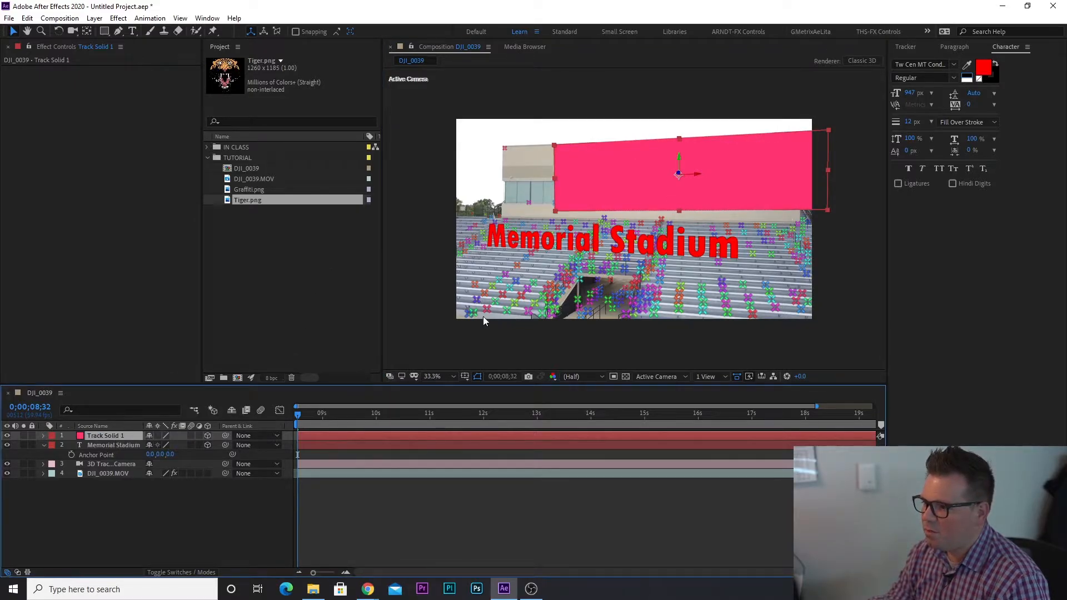
pyautogui.moveTo(678, 212); pyautogui.dragTo(675, 212)
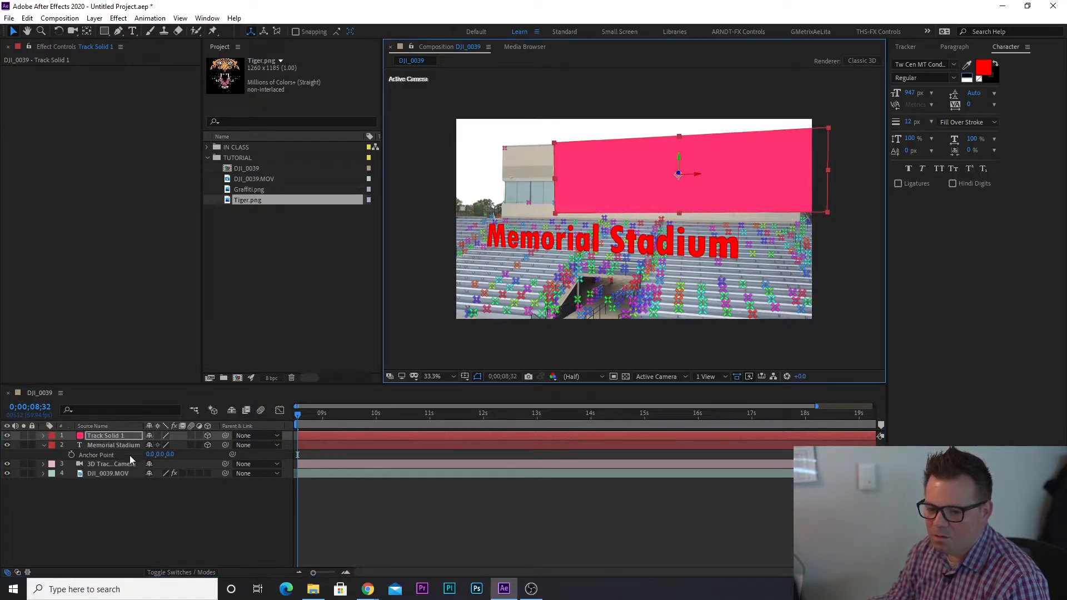
# Try a reduced opacity on the track solid and restore it to 100%
pyautogui.click(120, 436)
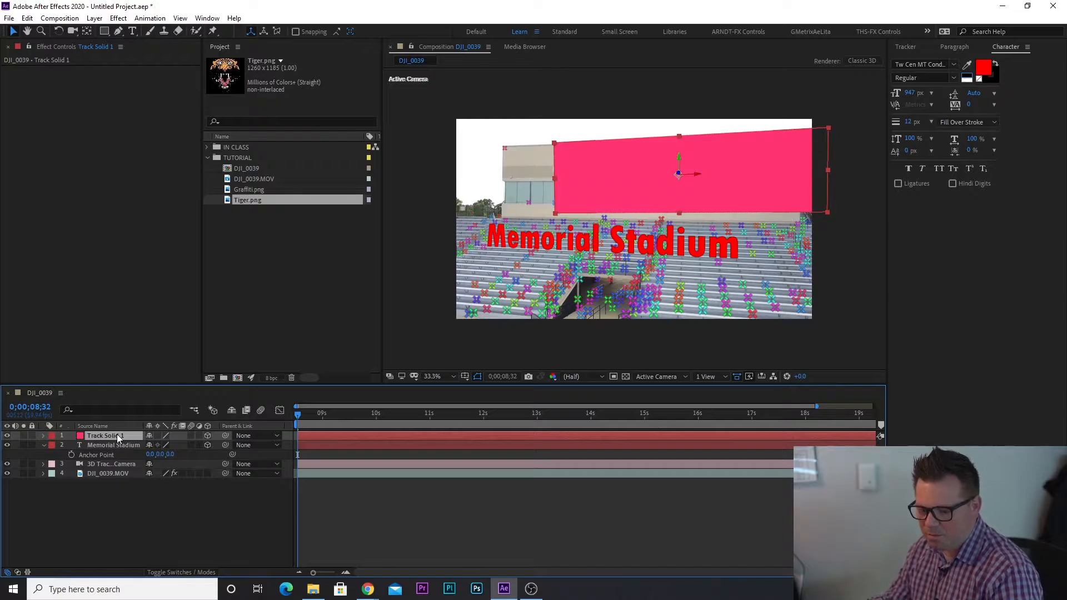
pyautogui.press('t')
pyautogui.moveTo(149, 447); pyautogui.dragTo(137, 448)
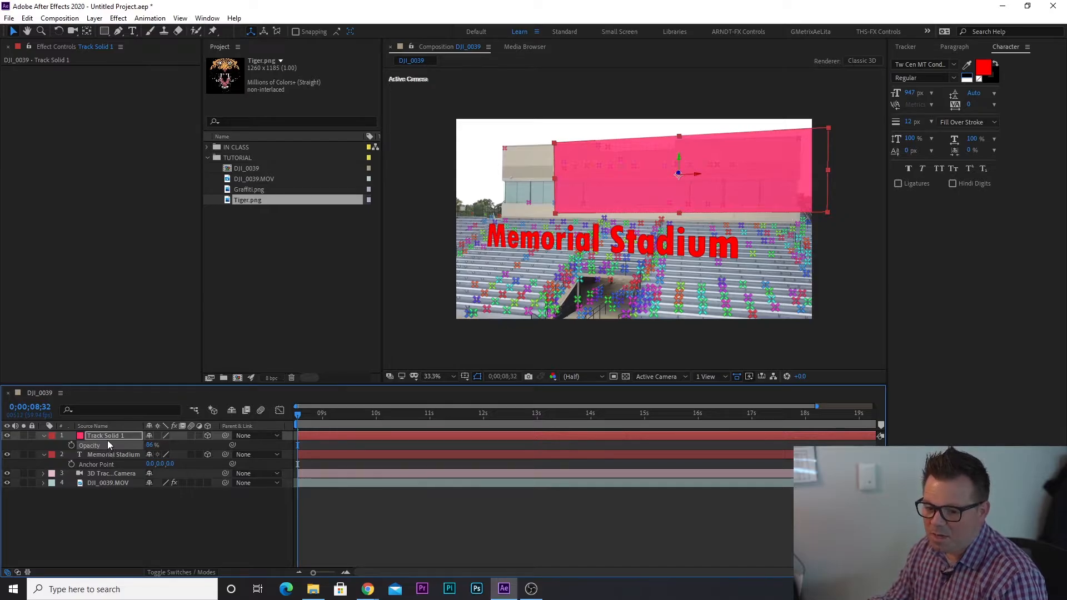
pyautogui.click(148, 446)
pyautogui.write('100')
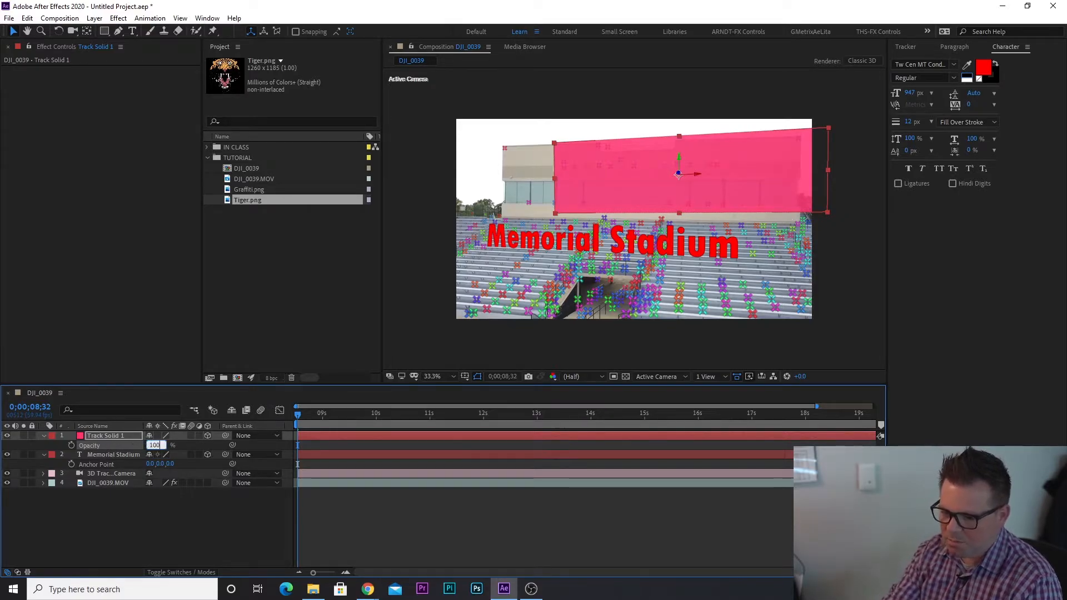
pyautogui.press('Return')
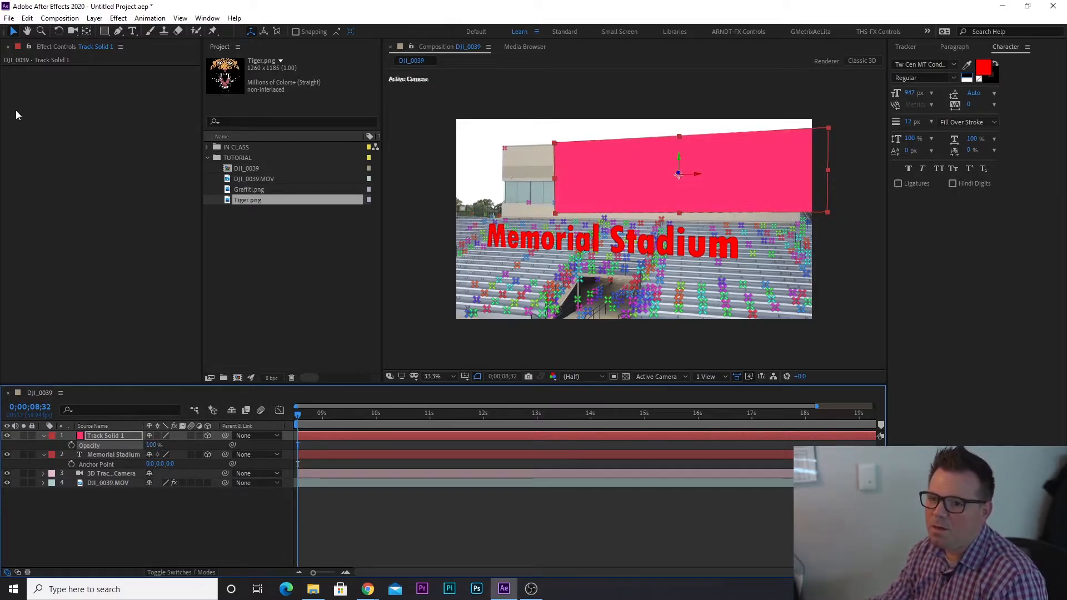
# Apply the Grid effect to the track solid and set the grid color to red FF0000
pyautogui.click(114, 18)
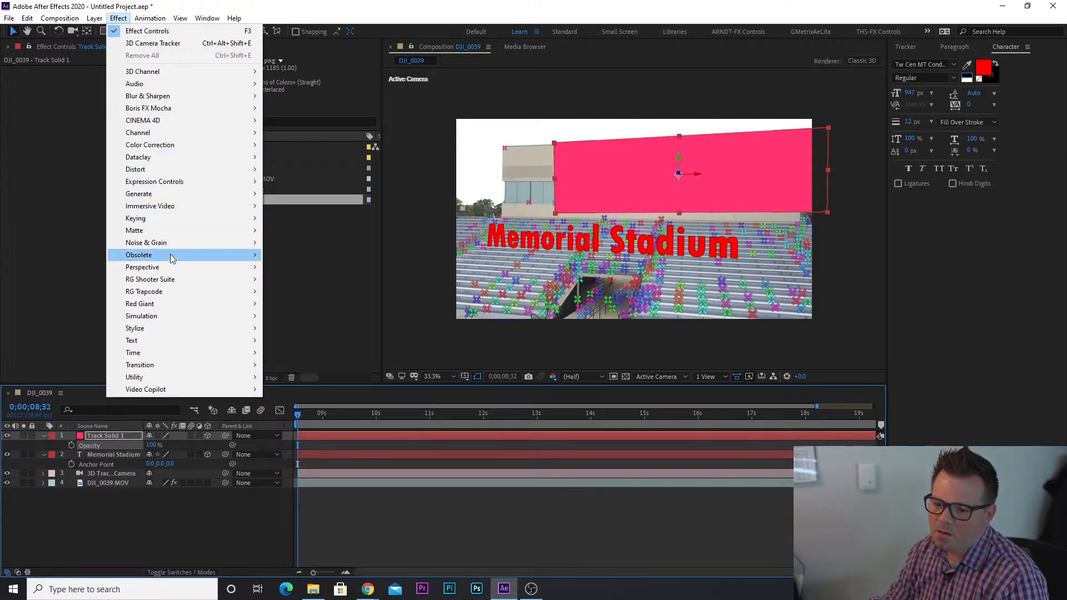
pyautogui.moveTo(184, 329)
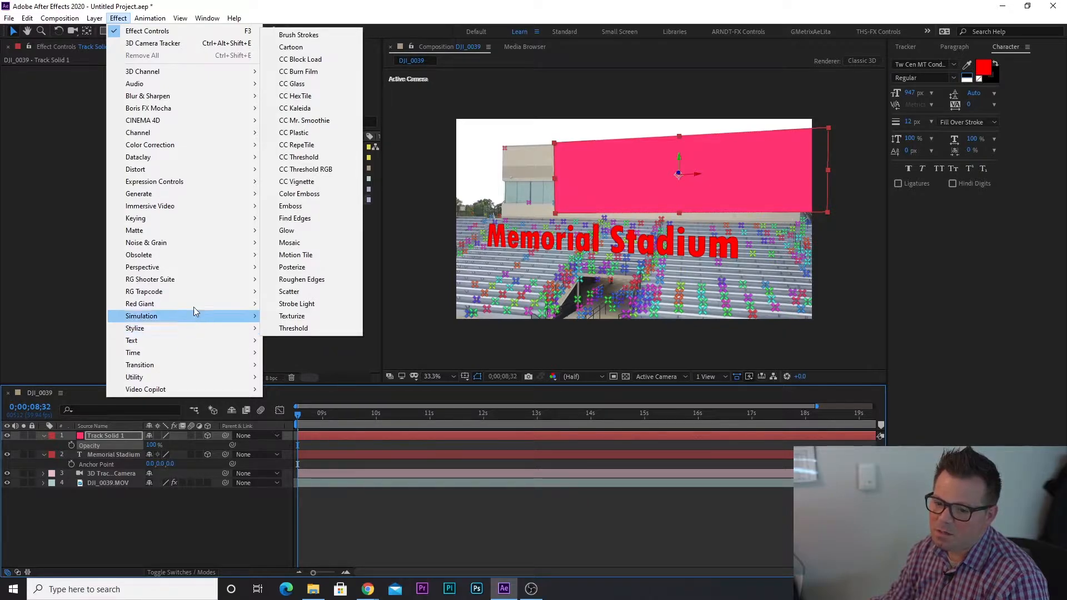
pyautogui.moveTo(184, 197)
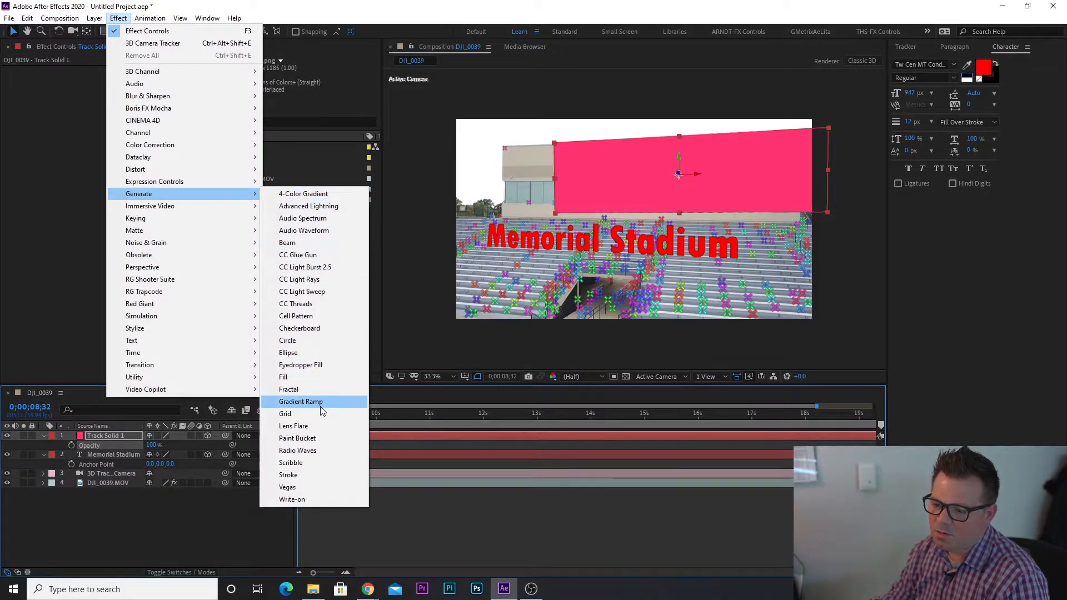
pyautogui.click(286, 414)
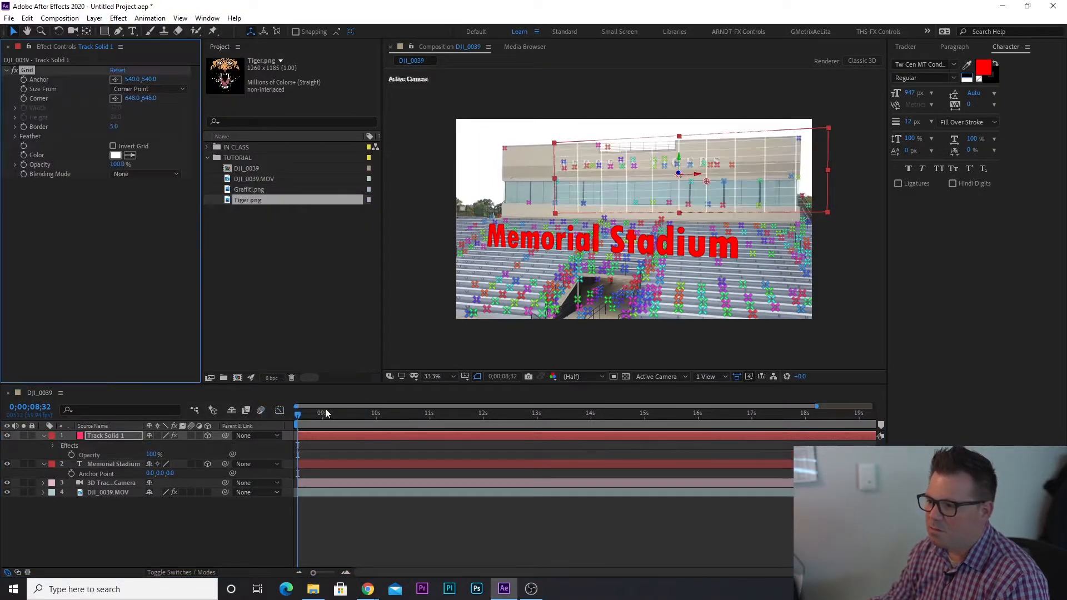
pyautogui.click(115, 155)
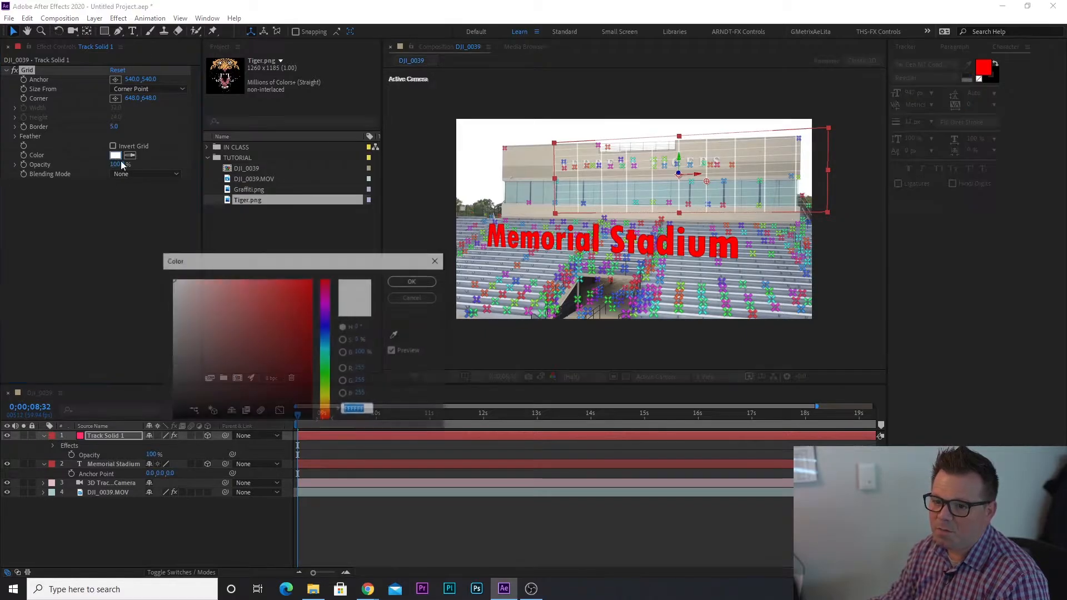
pyautogui.moveTo(304, 306); pyautogui.dragTo(313, 280)
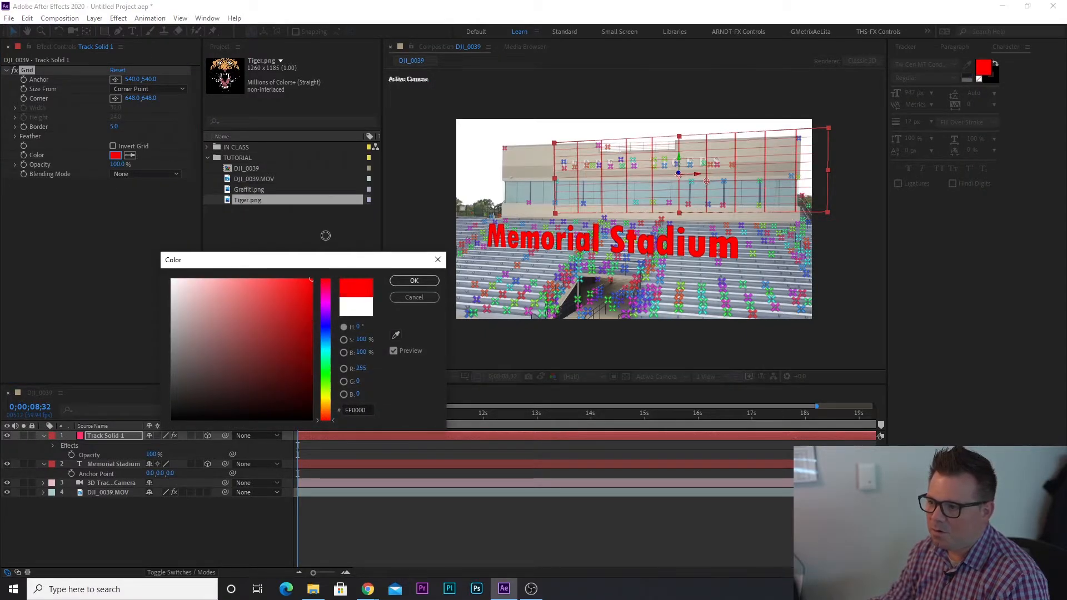
pyautogui.click(415, 281)
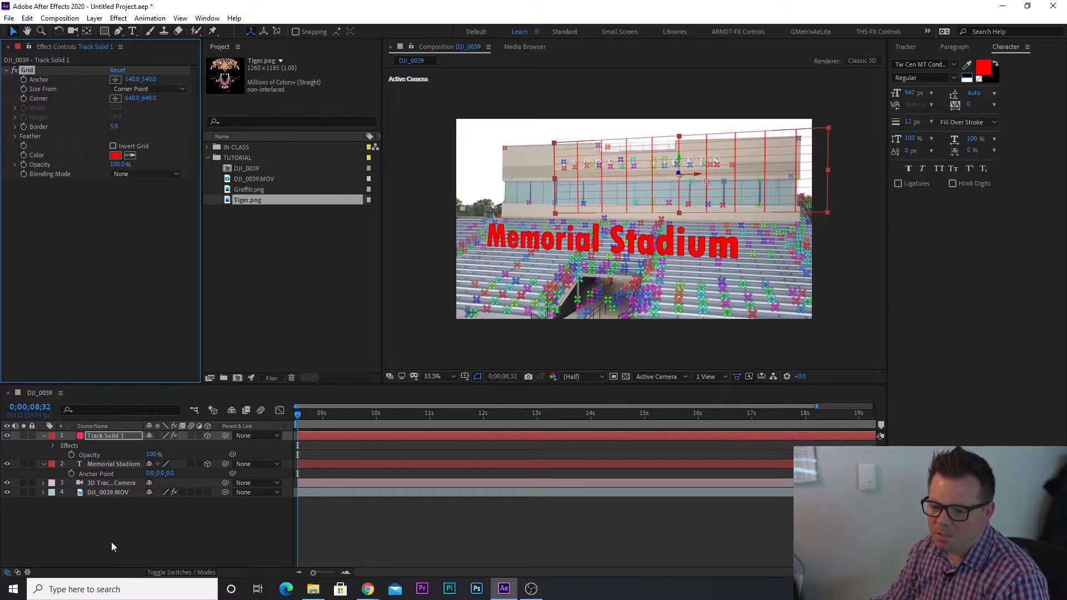
# Rotate the track solid to match the facade, with Y Rotation at -9.0° and X Rotation at -0.4°
pyautogui.click(114, 436)
pyautogui.press('r')
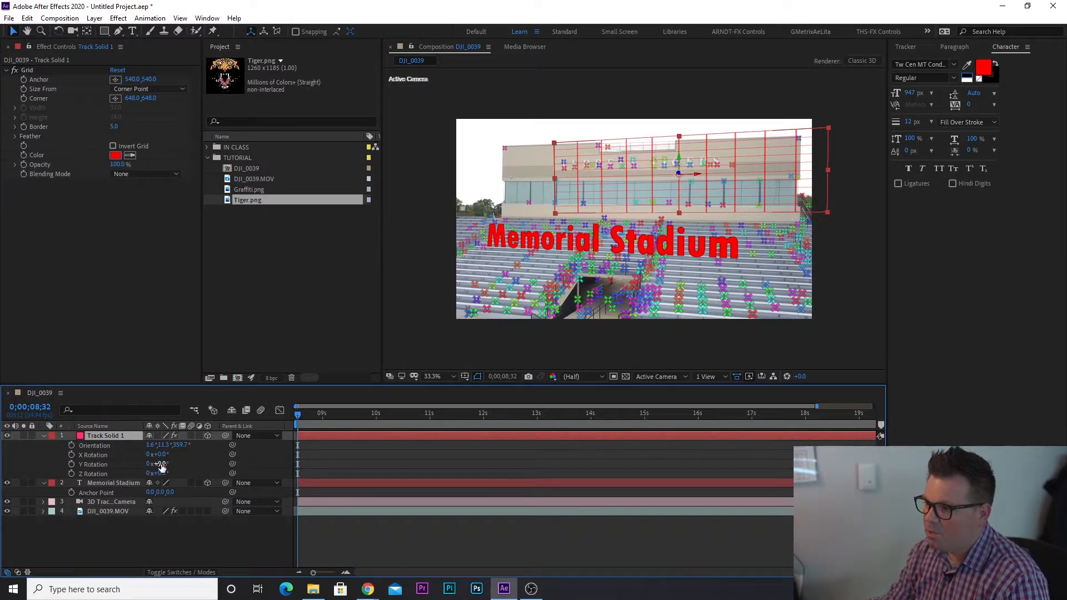
pyautogui.moveTo(161, 467); pyautogui.dragTo(160, 467)
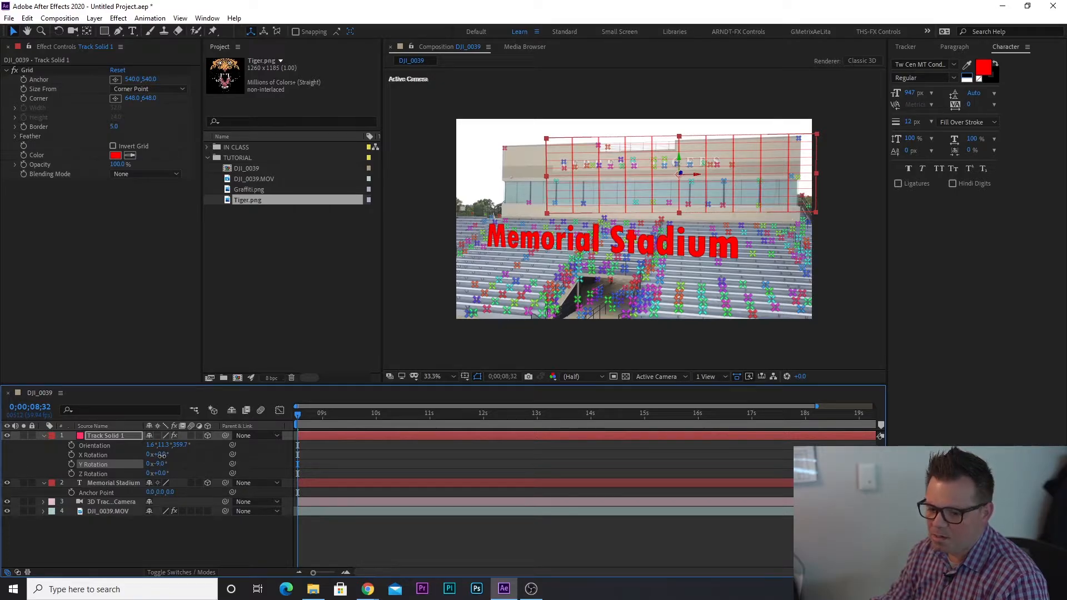
pyautogui.moveTo(161, 454)
pyautogui.mouseDown()
pyautogui.moveTo(136, 467)
pyautogui.moveTo(178, 445)
pyautogui.mouseUp()
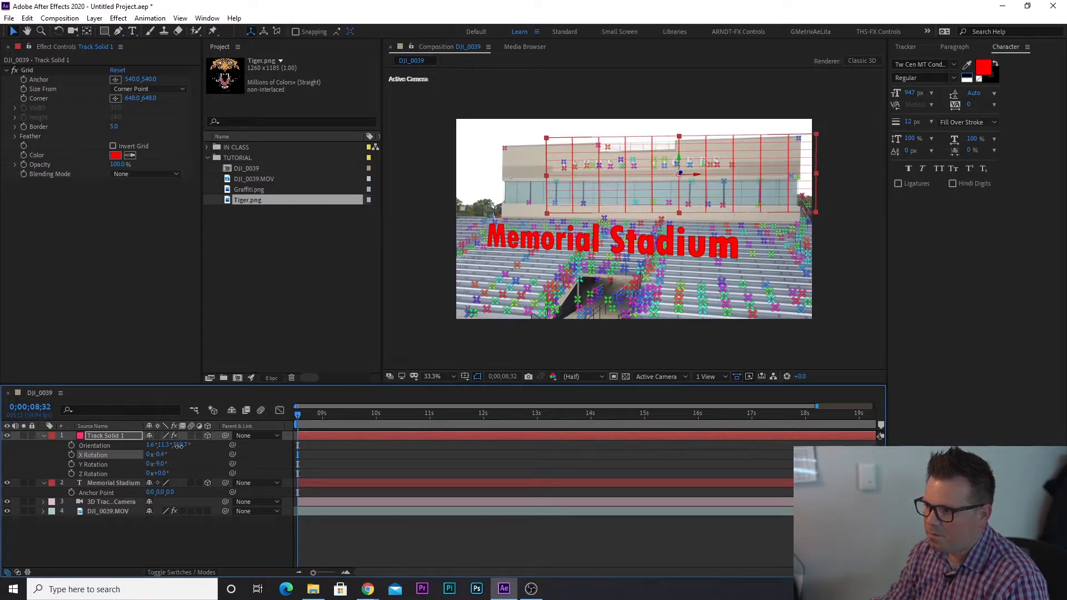
# Set the track solid's anchor point to 686, 424 and refine its Y Rotation to -2.0° and Z Rotation to +1.0°
pyautogui.click(107, 435)
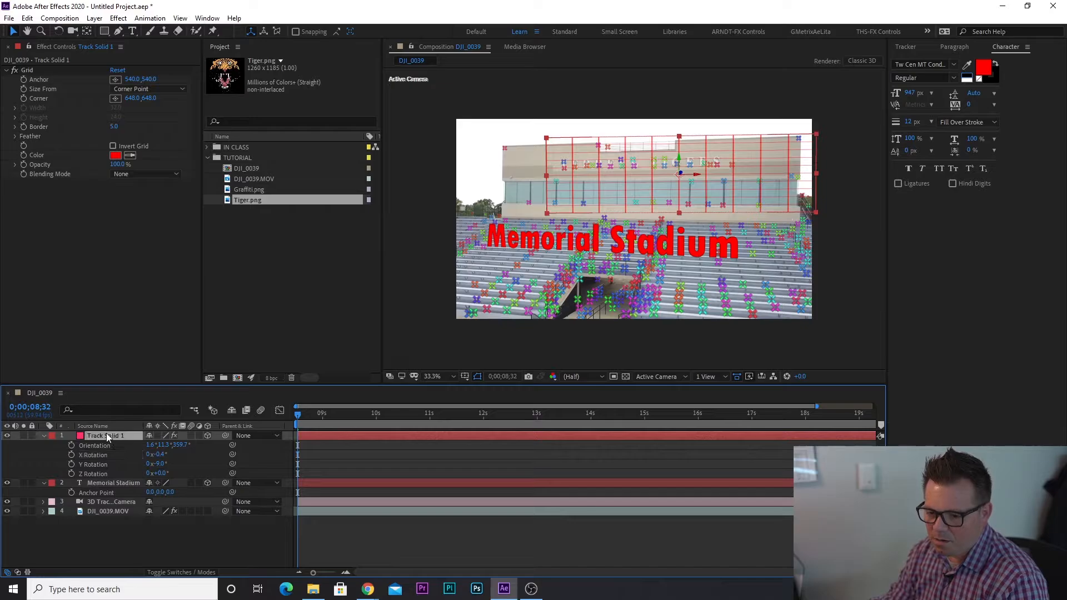
pyautogui.press('a')
pyautogui.moveTo(158, 445); pyautogui.dragTo(247, 457)
pyautogui.moveTo(172, 445); pyautogui.dragTo(90, 457)
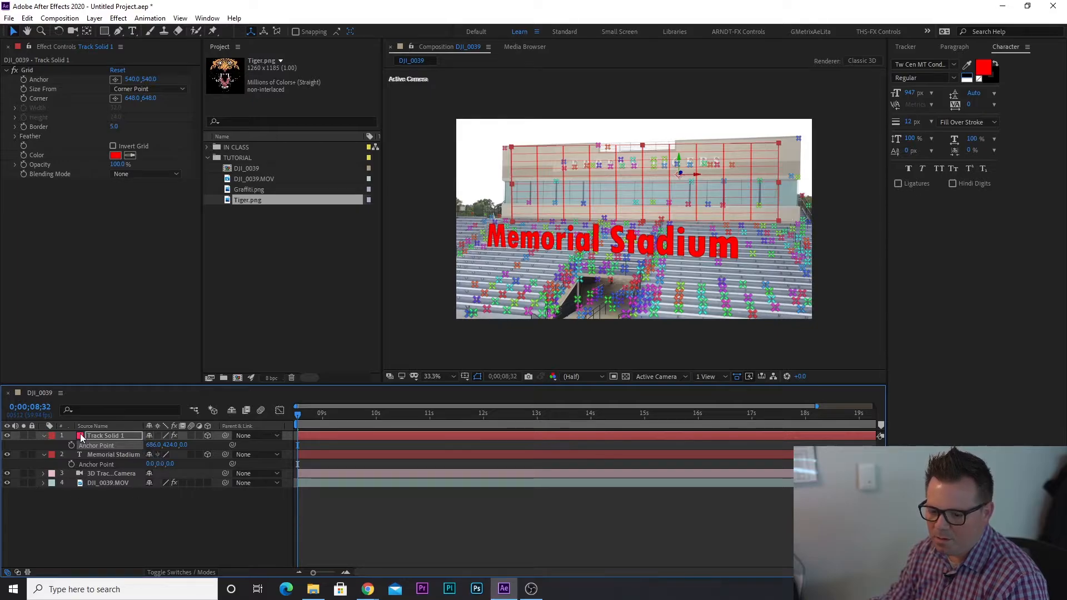
pyautogui.press('r')
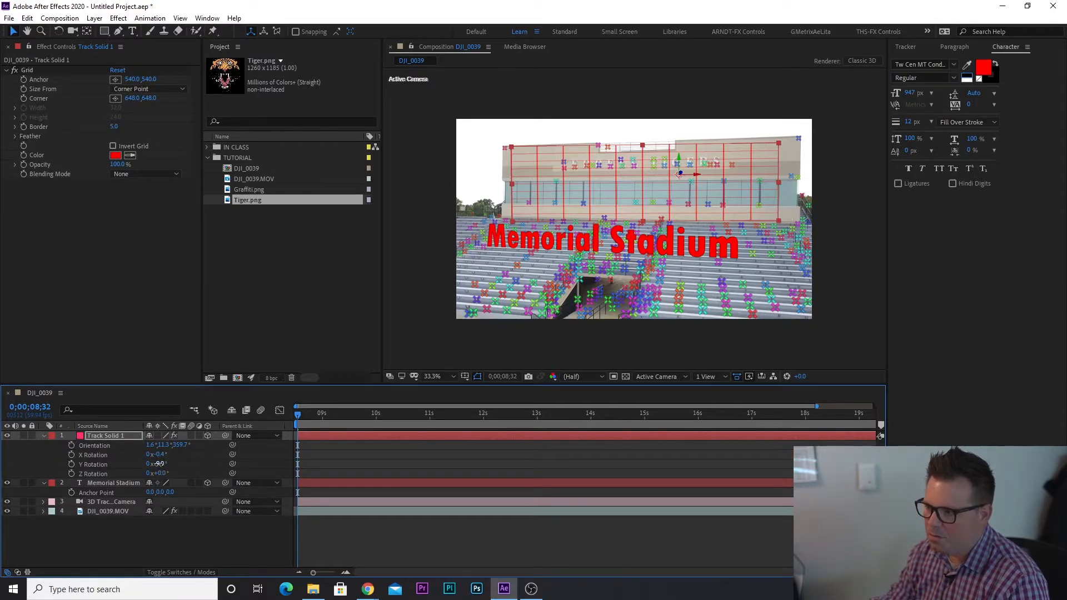
pyautogui.moveTo(158, 464); pyautogui.dragTo(161, 473)
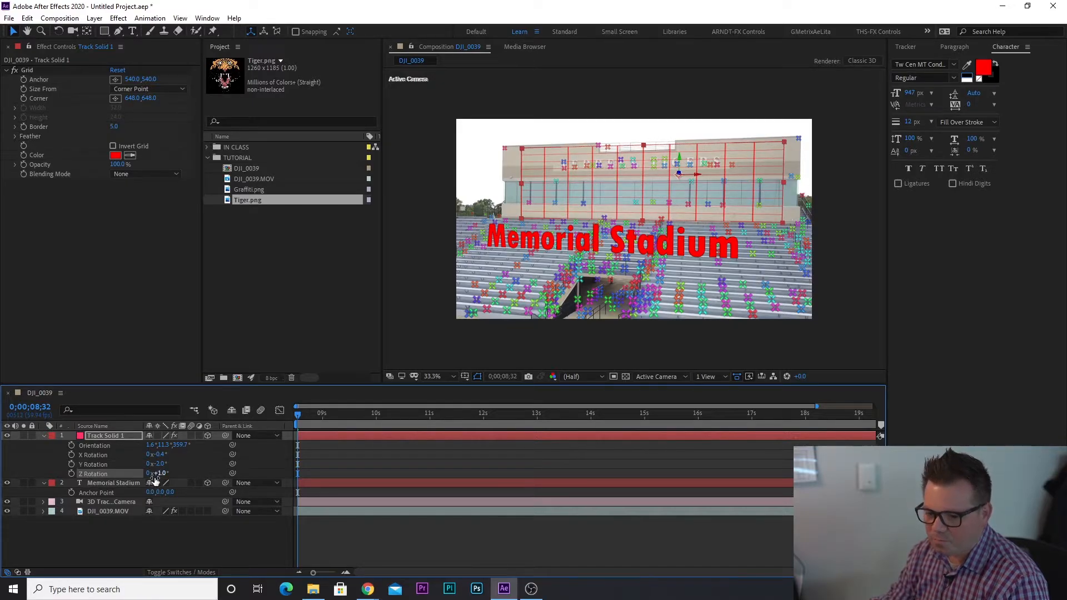
# Pre-compose the Track Solid 1 layer as "Wall Graffiti", leaving all attributes in DJI_0039
pyautogui.click(99, 438)
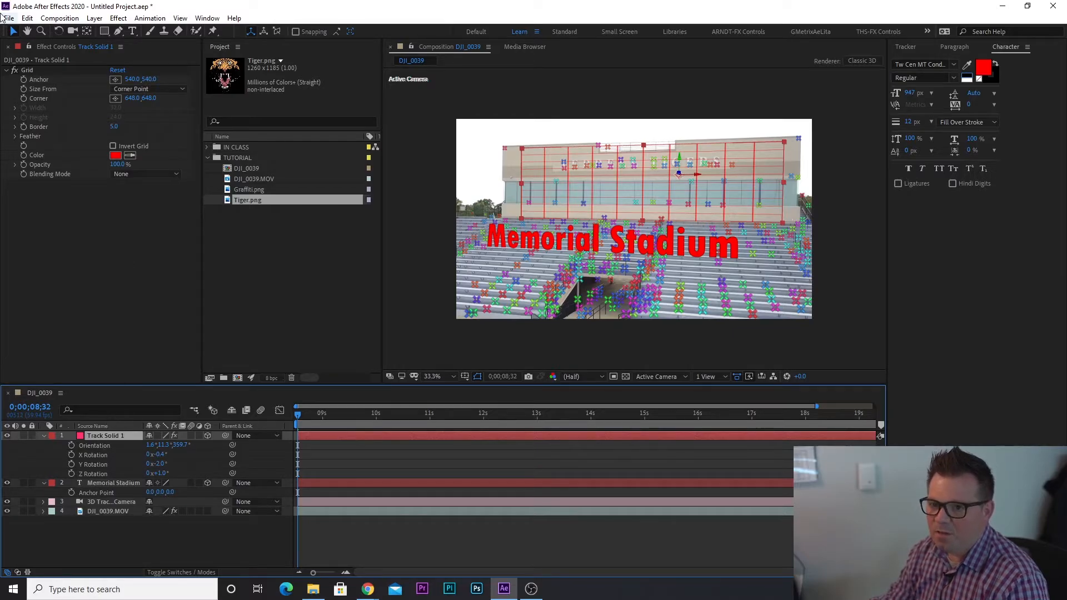
pyautogui.click(25, 68)
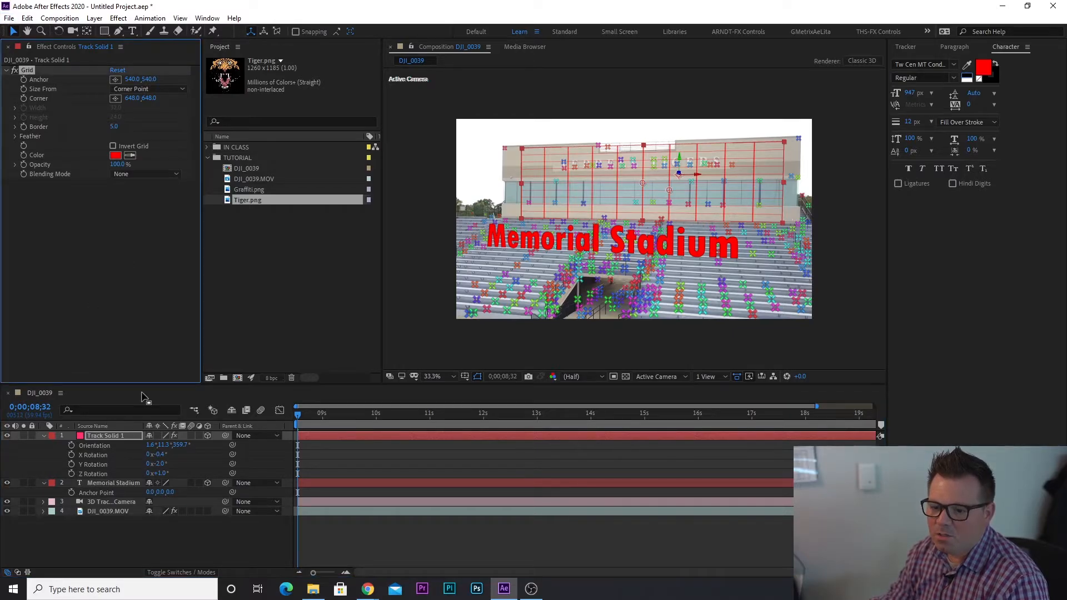
pyautogui.rightClick(117, 435)
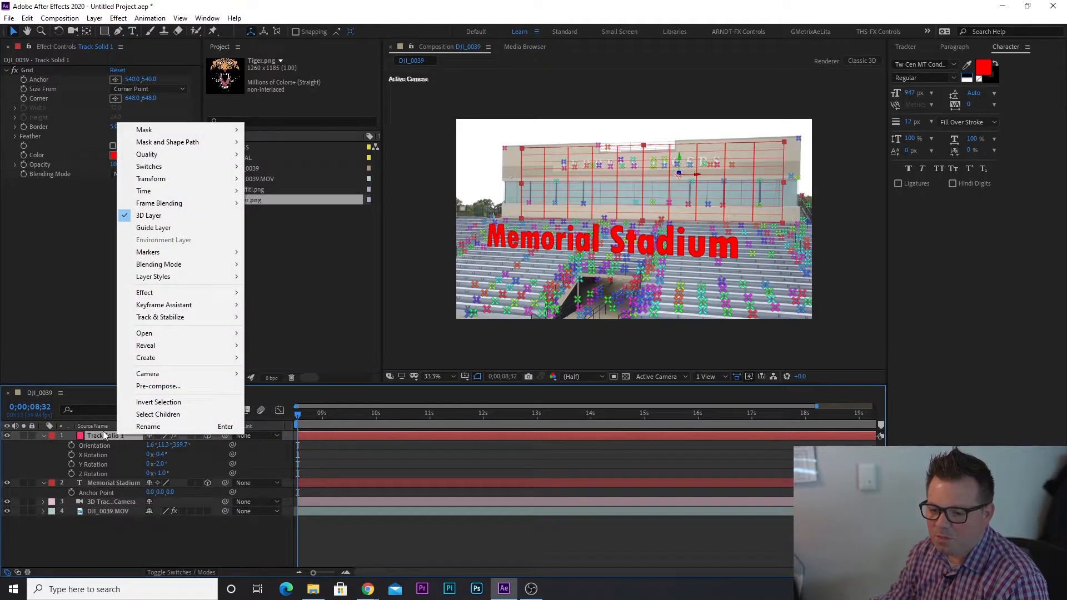
pyautogui.click(108, 437)
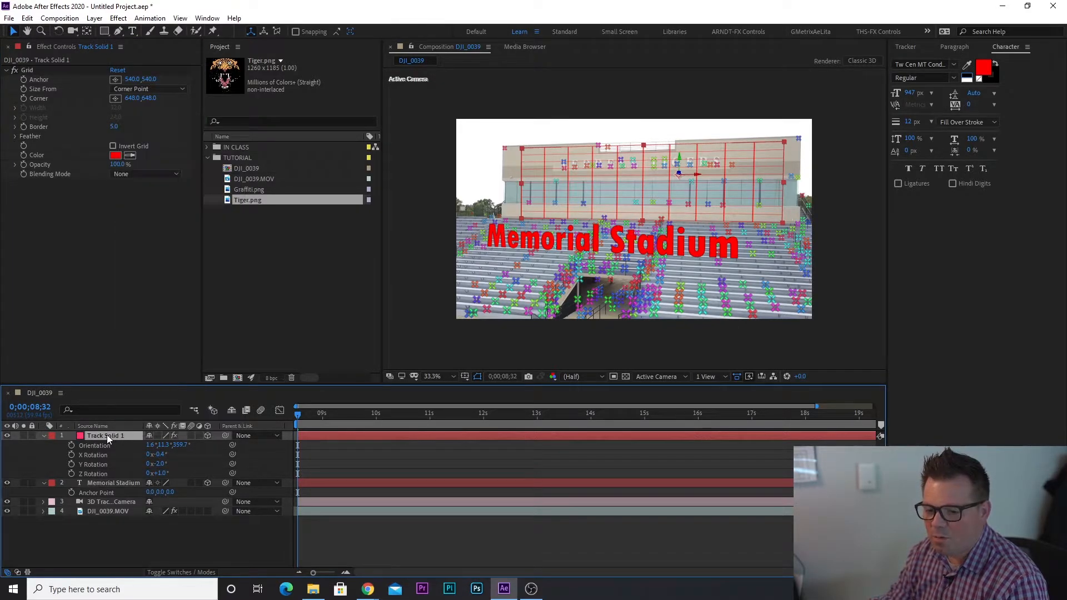
pyautogui.rightClick(107, 435)
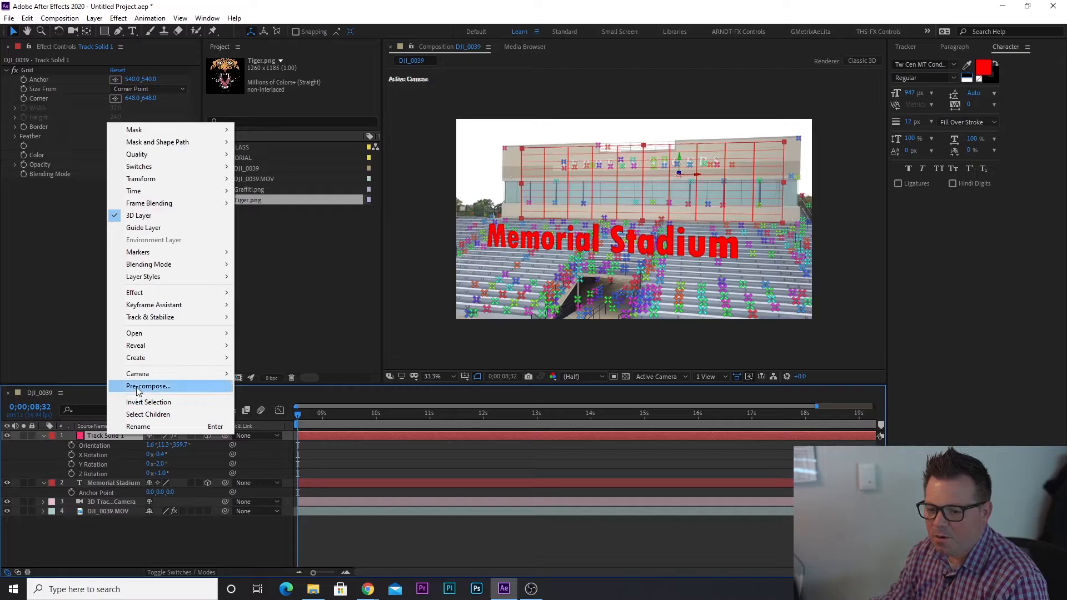
pyautogui.click(95, 428)
pyautogui.click(94, 19)
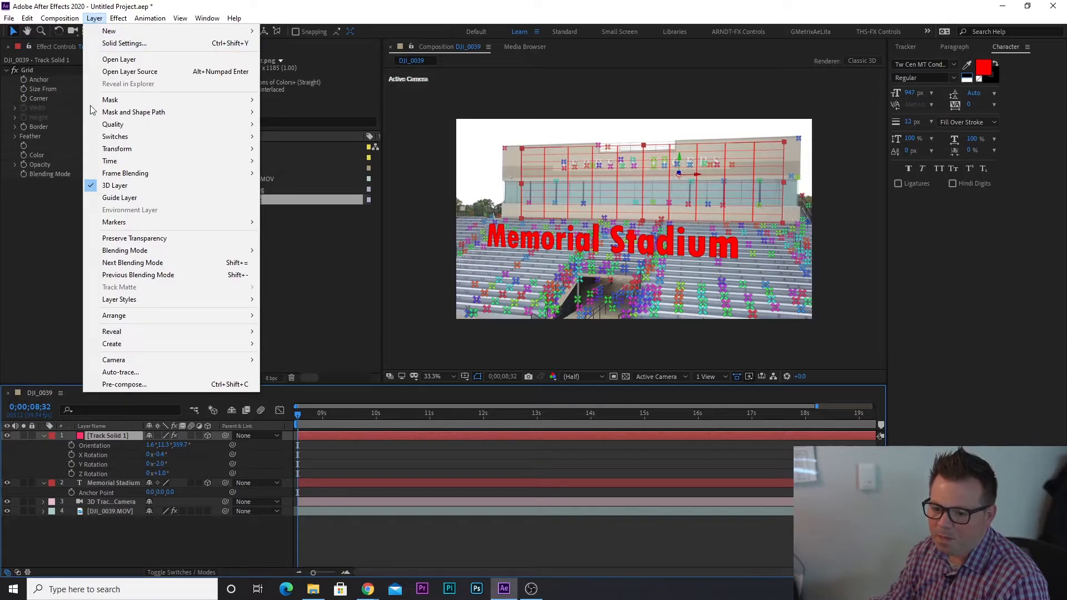
pyautogui.click(123, 385)
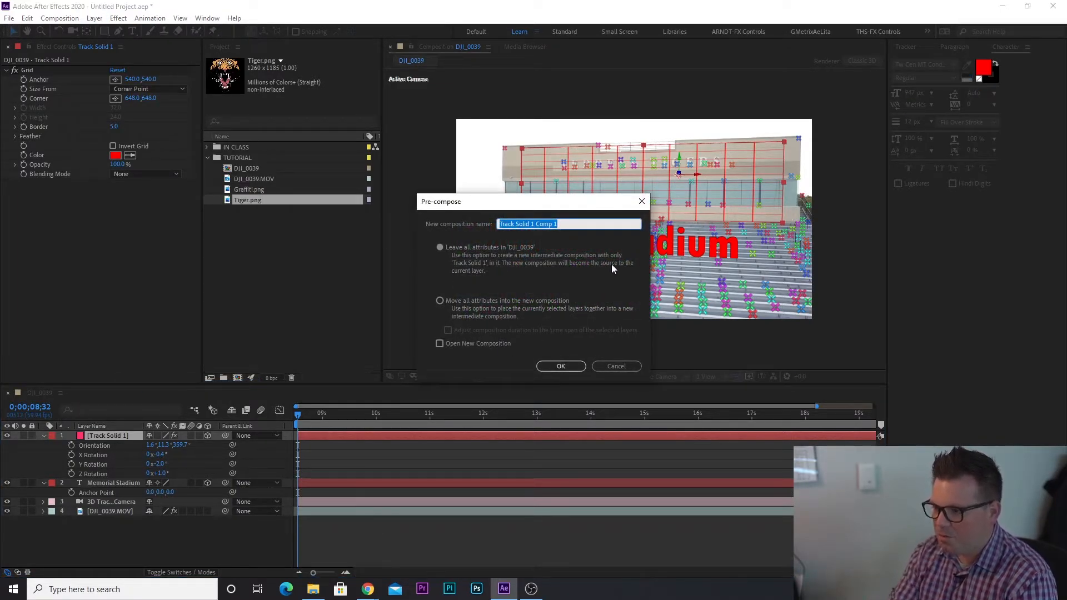
pyautogui.write('Wall Gra')
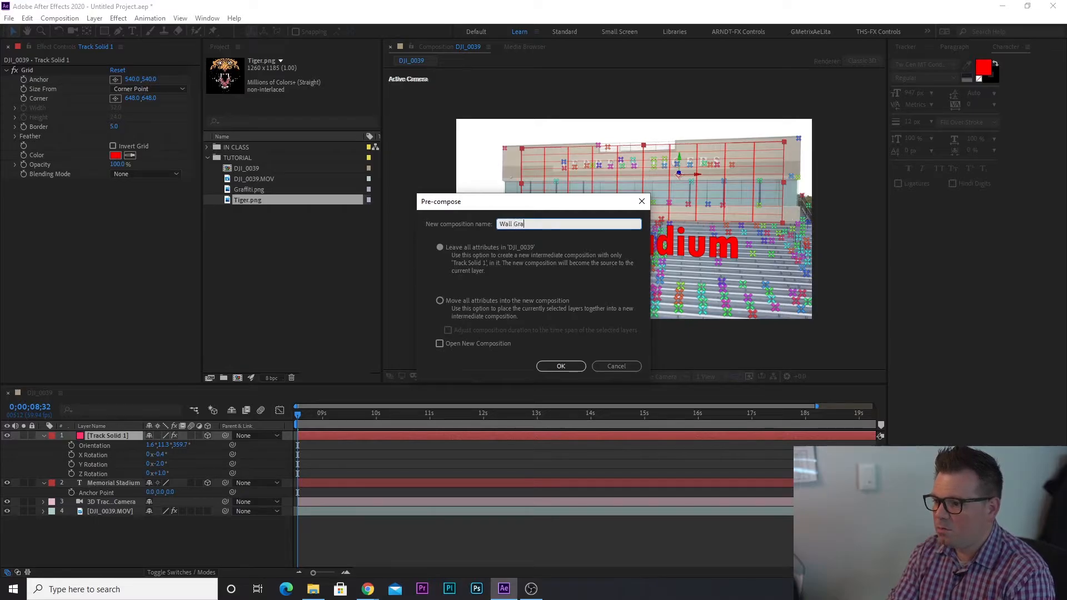
pyautogui.write('ffiti')
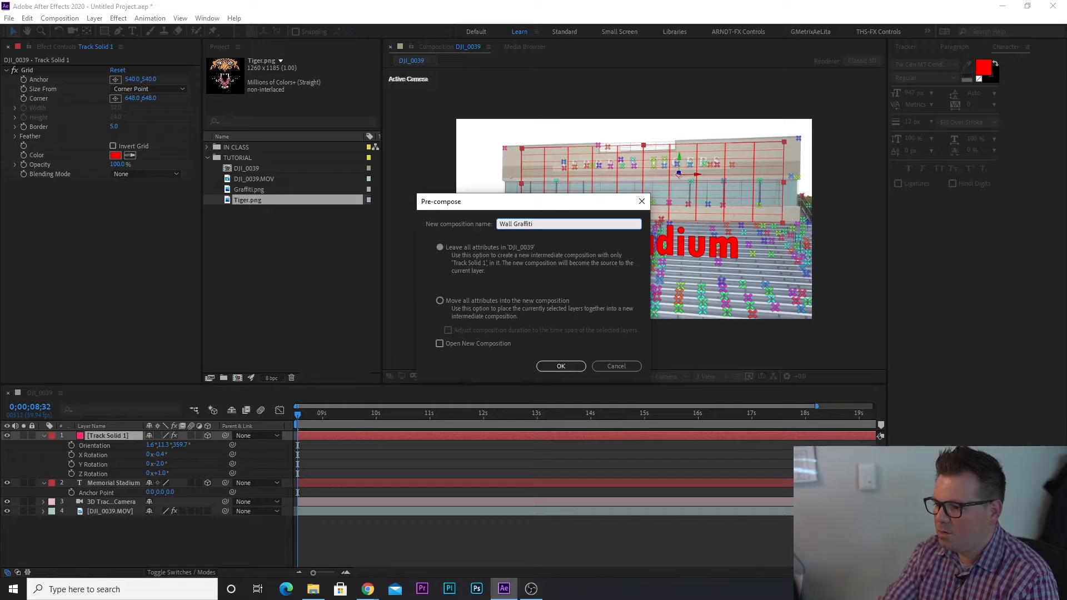
pyautogui.click(565, 367)
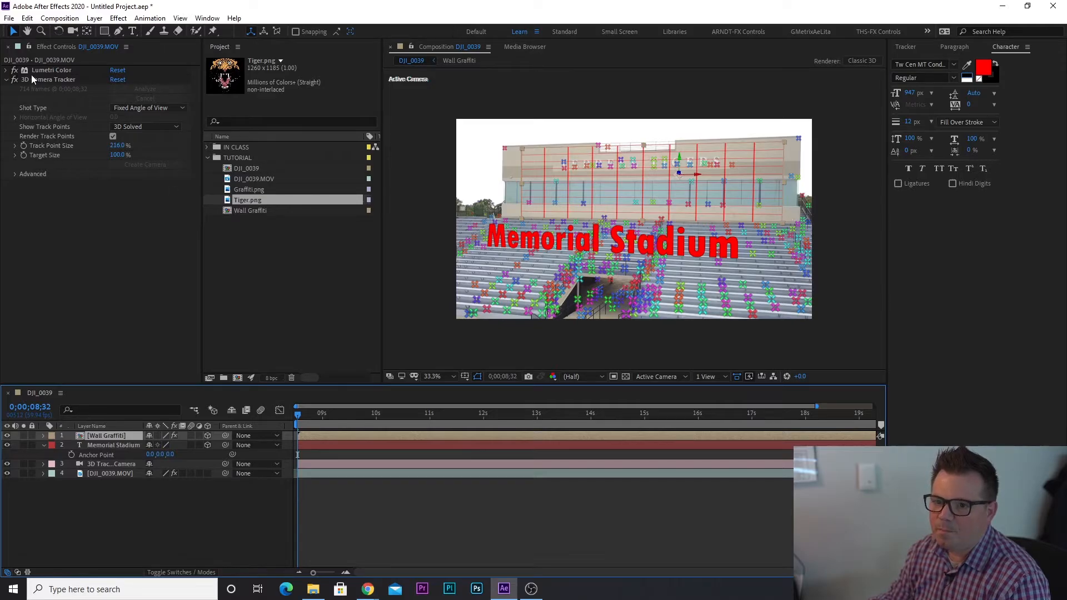
# Open the Wall Graffiti composition and place Graffiti.png centered above the pink track solid
pyautogui.click(95, 436)
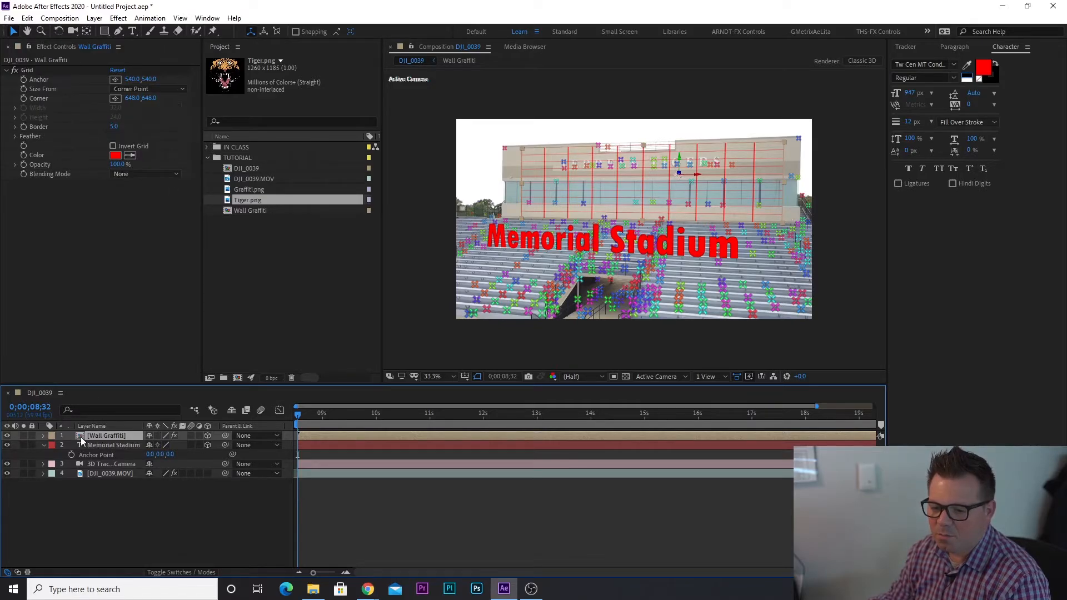
pyautogui.doubleClick(82, 436)
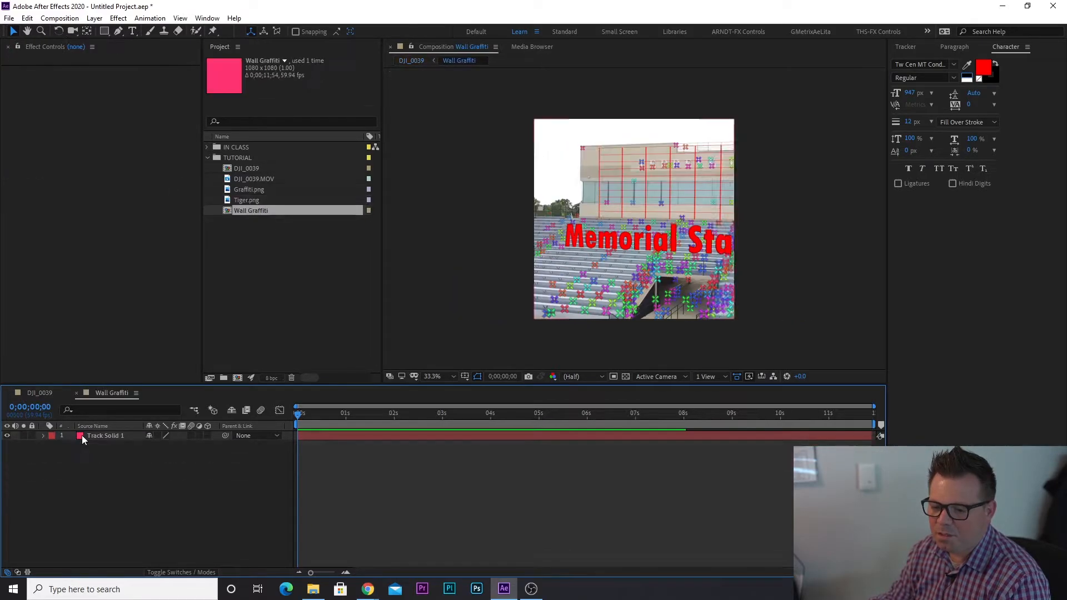
pyautogui.scroll(4, 618, 248)
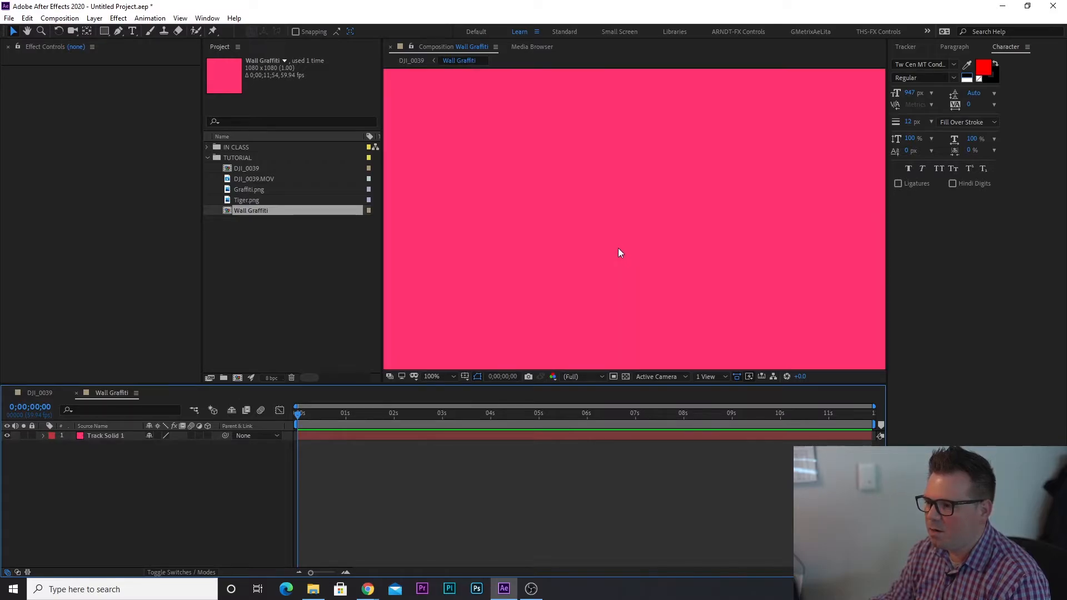
pyautogui.scroll(-1, 618, 248)
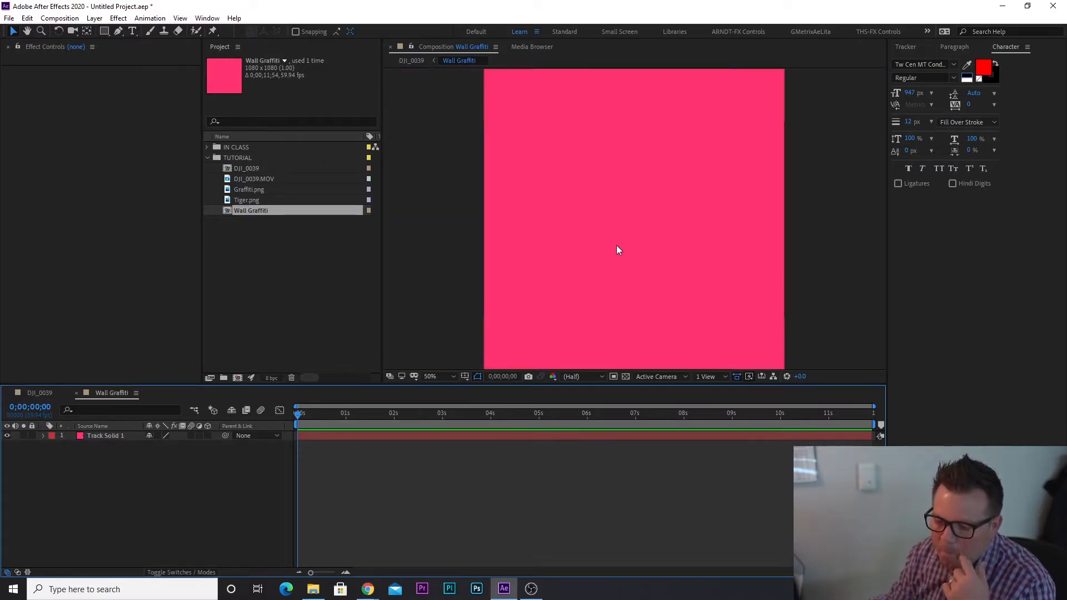
pyautogui.click(99, 437)
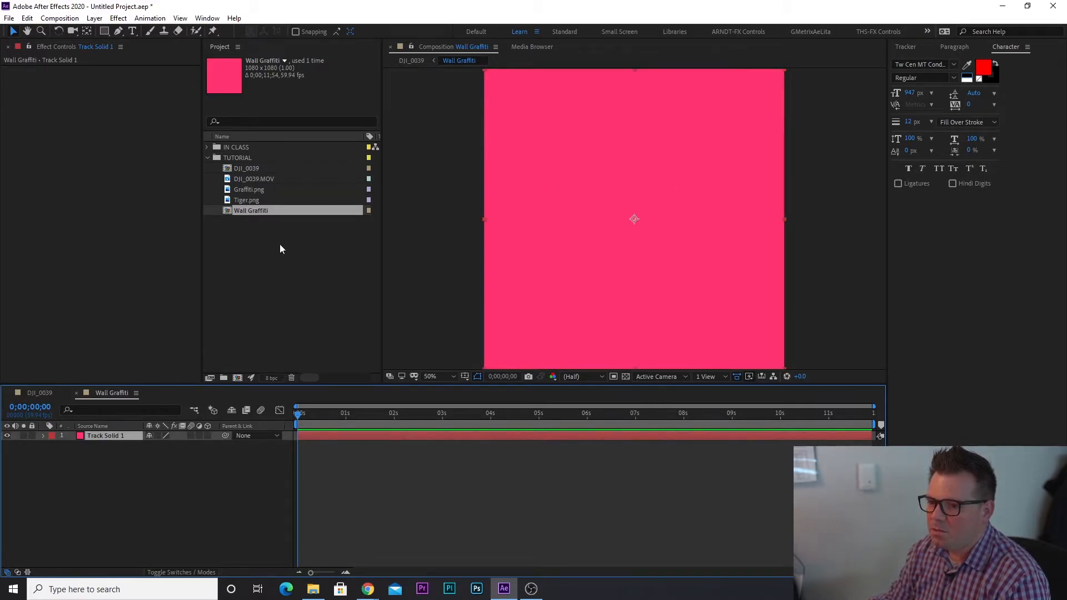
pyautogui.click(244, 199)
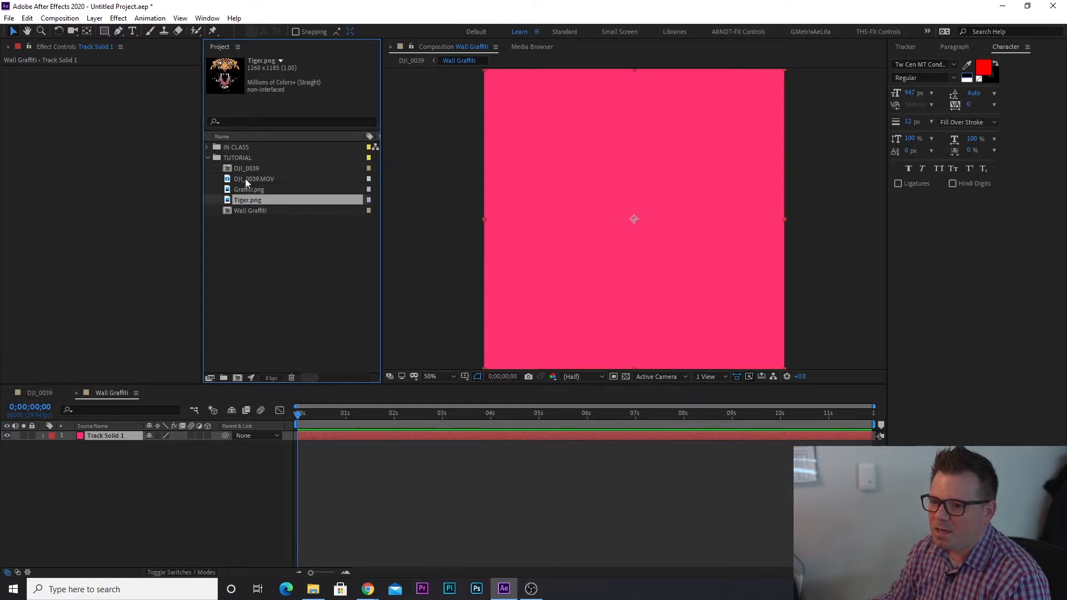
pyautogui.click(245, 178)
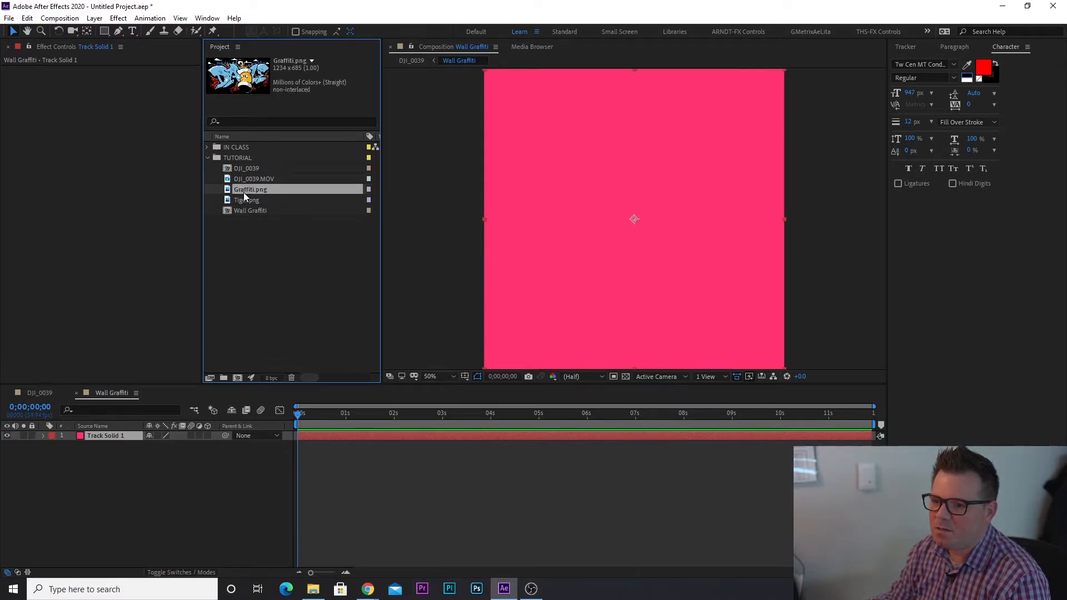
pyautogui.moveTo(242, 187); pyautogui.dragTo(634, 219)
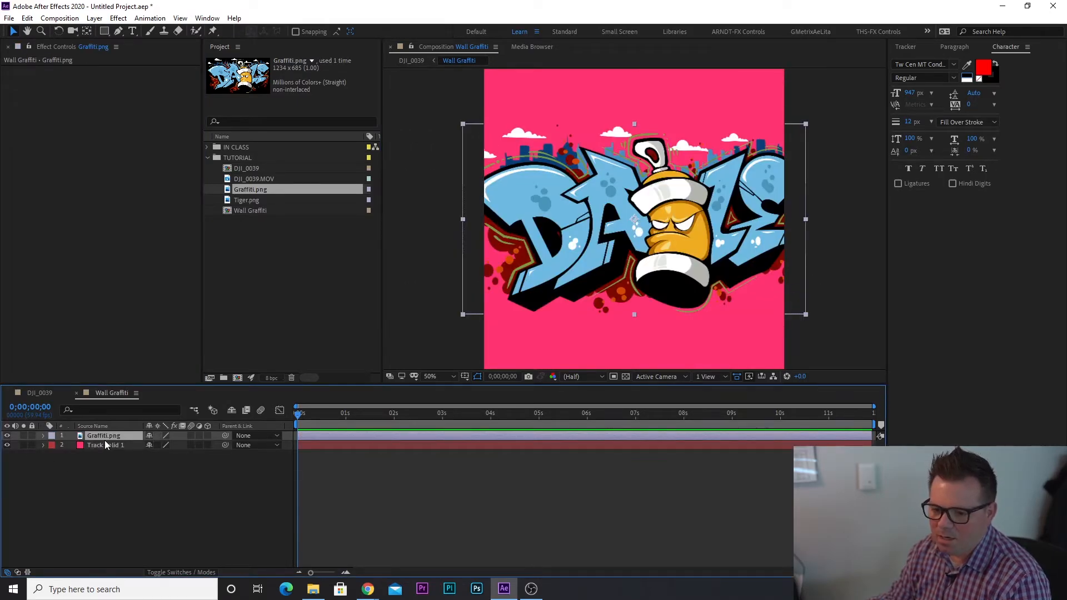
# Scale the Graffiti.png layer to 73% so it fits the composition and hide the Track Solid 1 layer
pyautogui.press('s')
pyautogui.moveTo(179, 445); pyautogui.dragTo(166, 448)
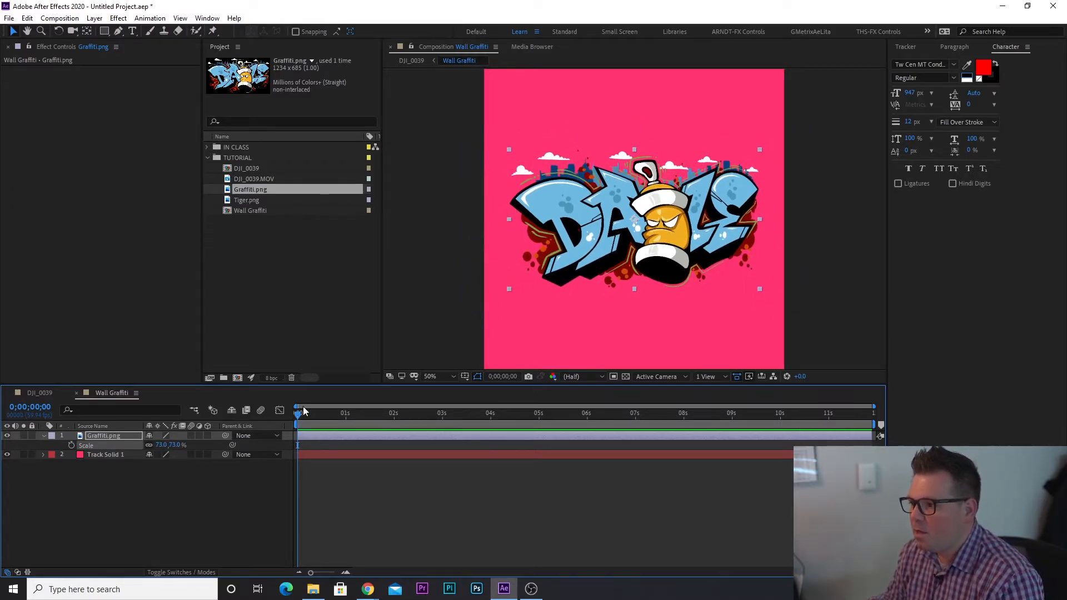
pyautogui.click(91, 455)
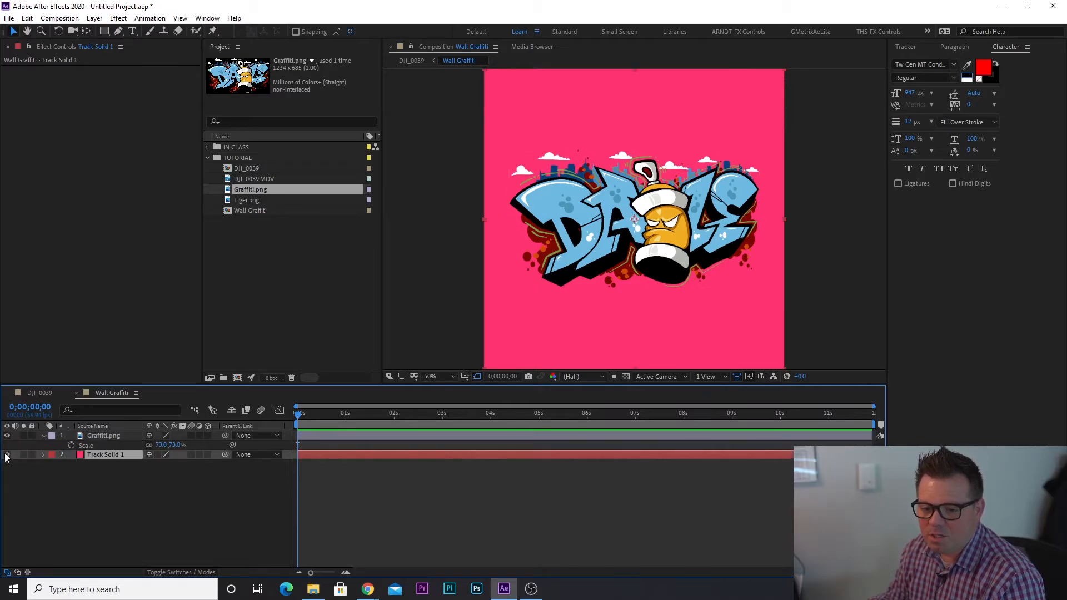
pyautogui.click(7, 455)
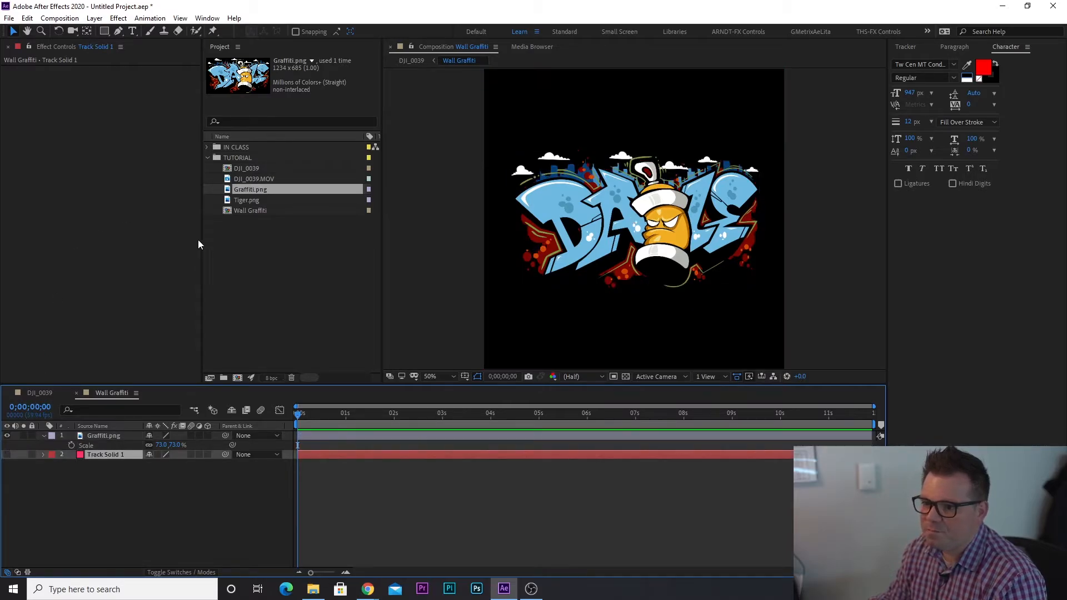
pyautogui.click(423, 245)
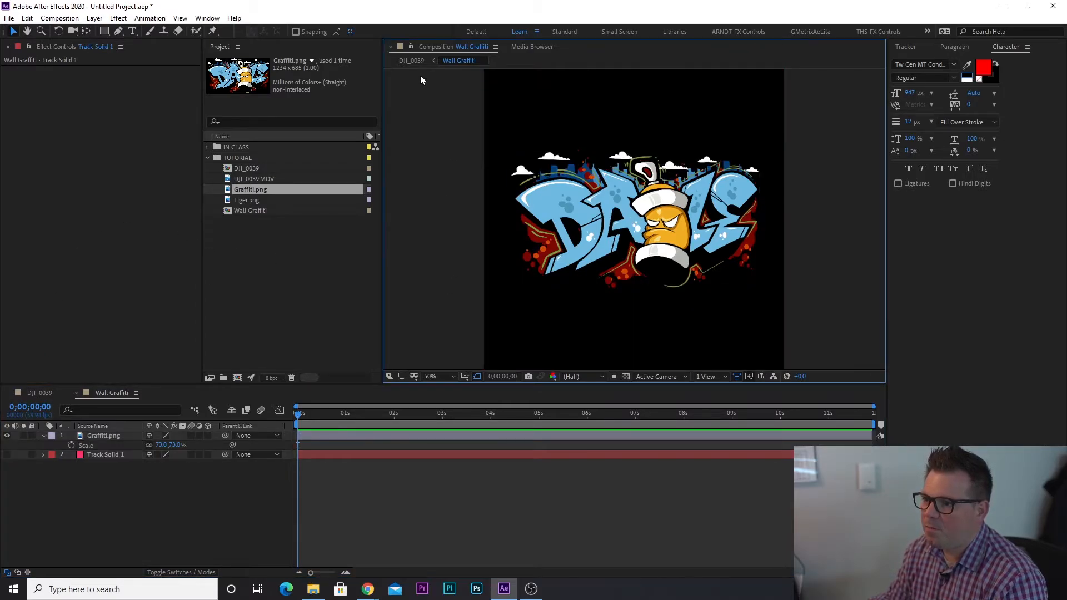
# Return to the DJI_0039 composition and disable the Grid effect on the Wall Graffiti layer
pyautogui.click(412, 60)
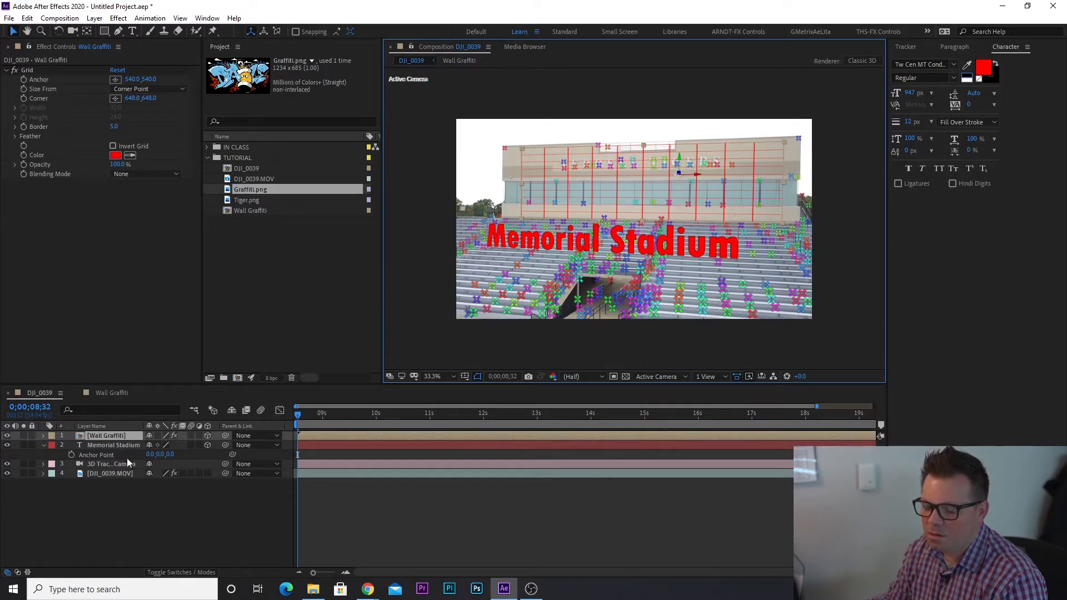
pyautogui.click(101, 440)
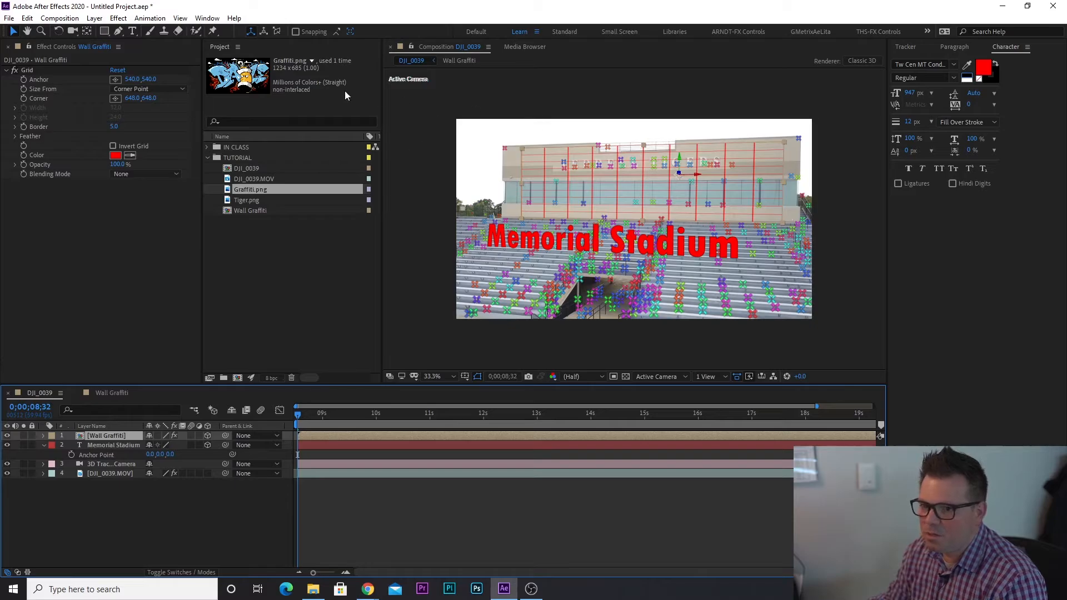
pyautogui.click(25, 71)
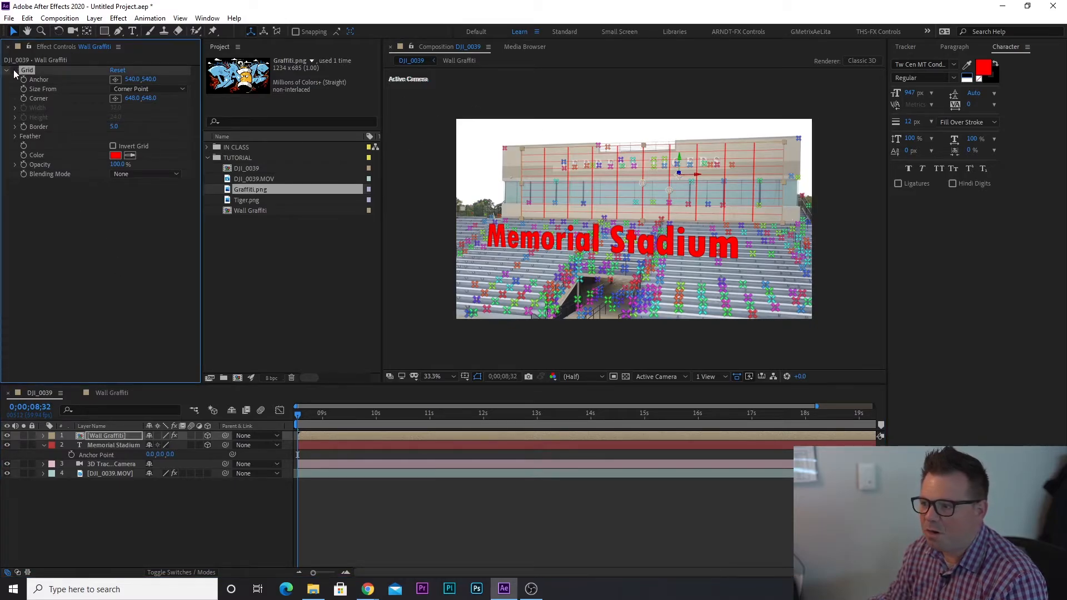
pyautogui.click(15, 70)
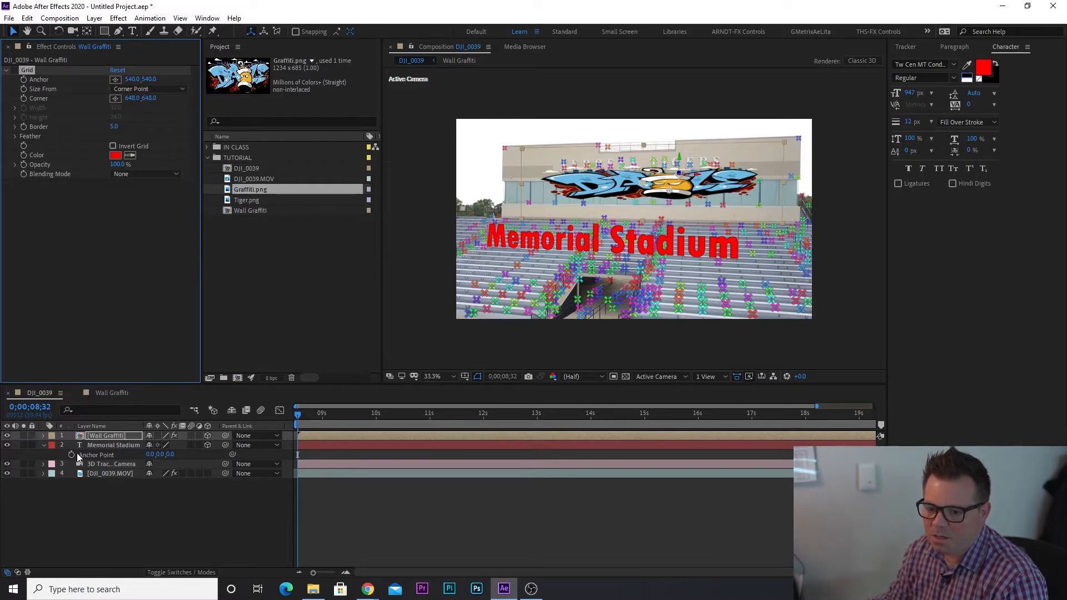
# Reset the Wall Graffiti layer's X and Y scale to 100% and enlarge it proportionally to 357%
pyautogui.click(95, 439)
pyautogui.press('s')
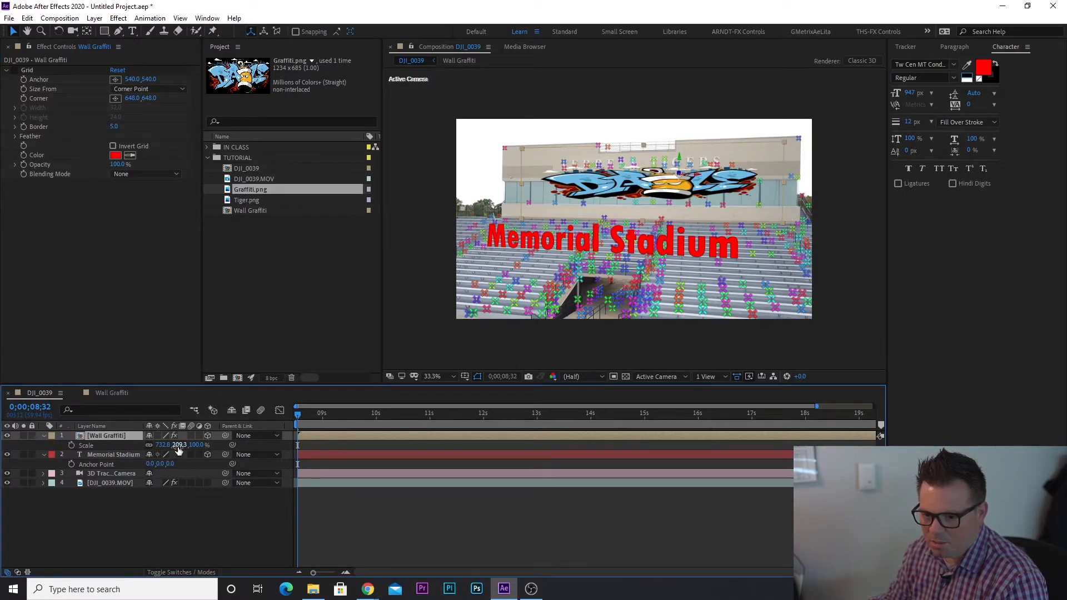
pyautogui.moveTo(162, 446); pyautogui.dragTo(82, 441)
pyautogui.click(164, 446)
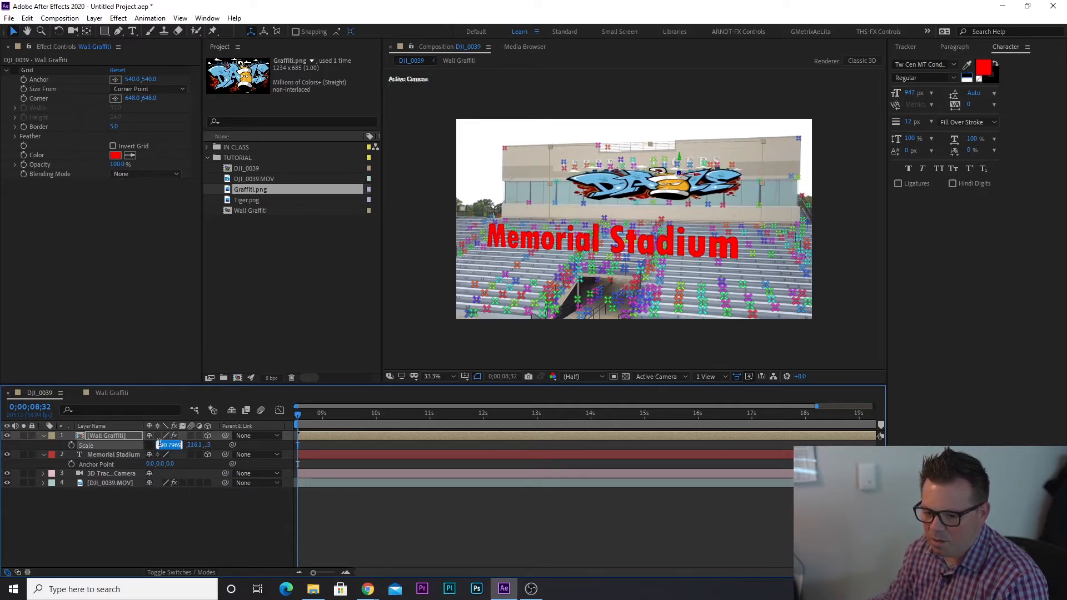
pyautogui.write('100')
pyautogui.press('Tab')
pyautogui.write('100')
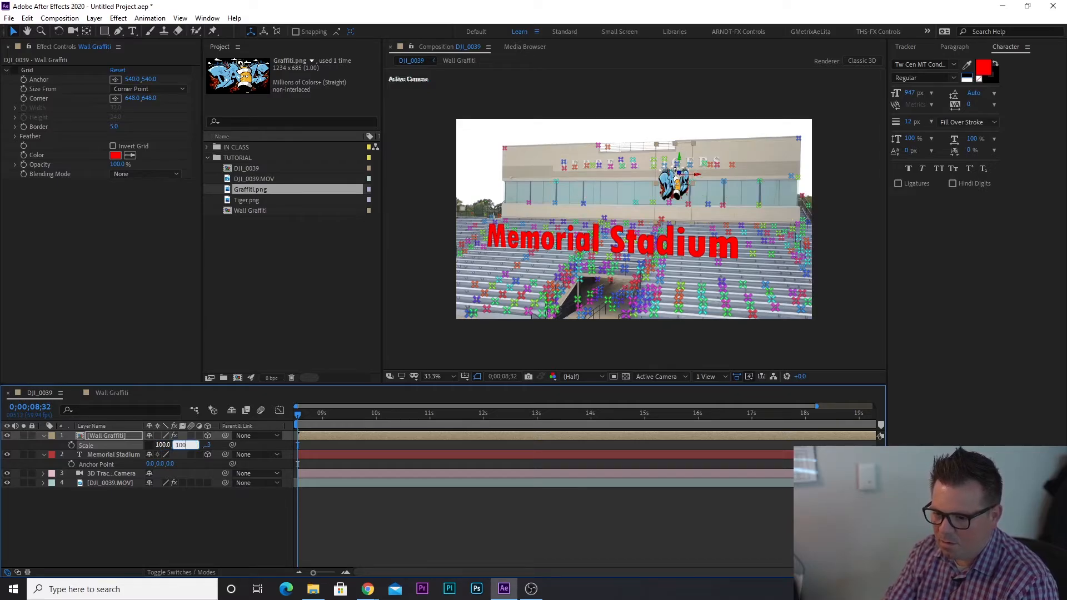
pyautogui.press('Return')
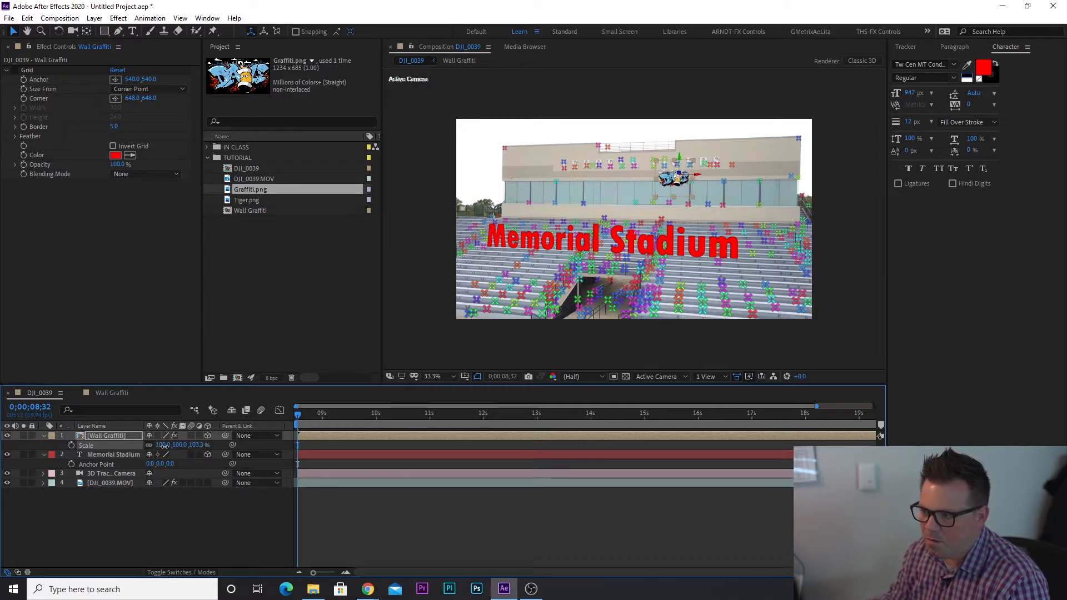
pyautogui.moveTo(161, 445); pyautogui.dragTo(312, 457)
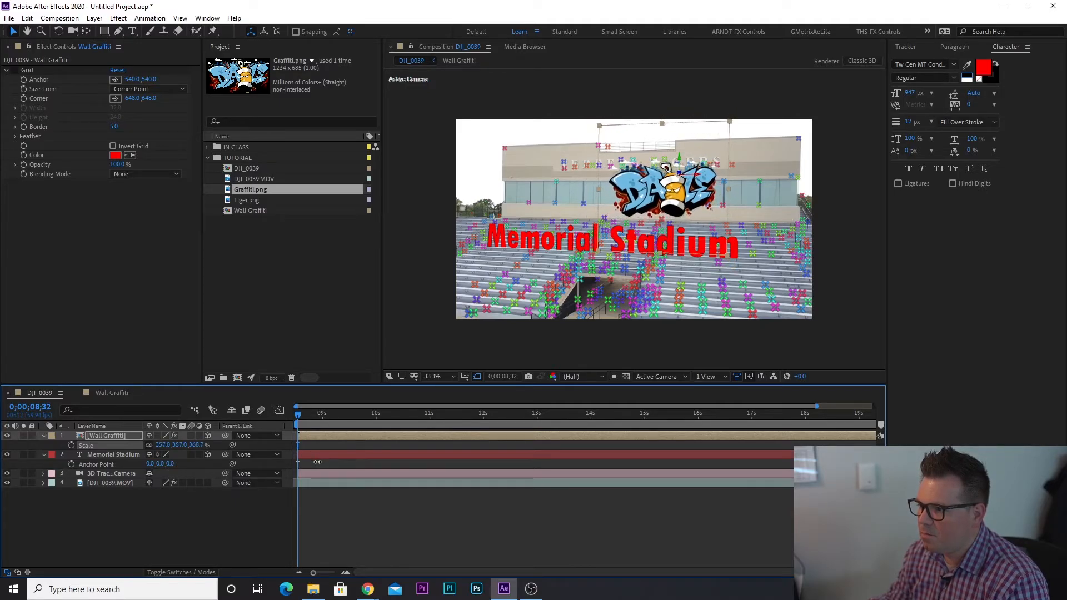
# Shift the graffiti toward the right end of the facade by setting the Wall Graffiti layer's anchor point X to 189
pyautogui.press('a')
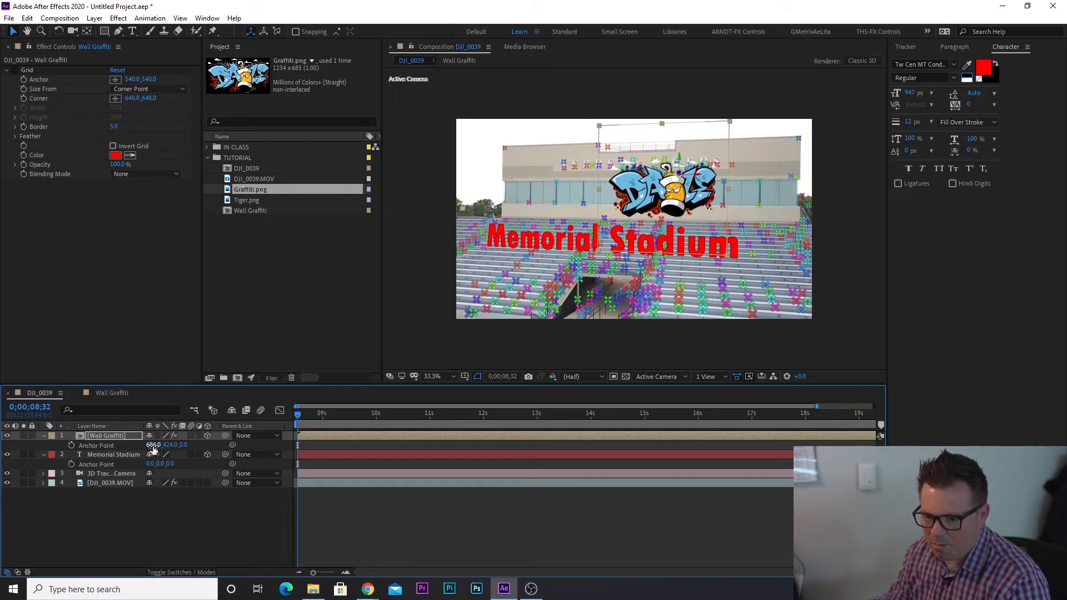
pyautogui.moveTo(153, 444); pyautogui.dragTo(2, 381)
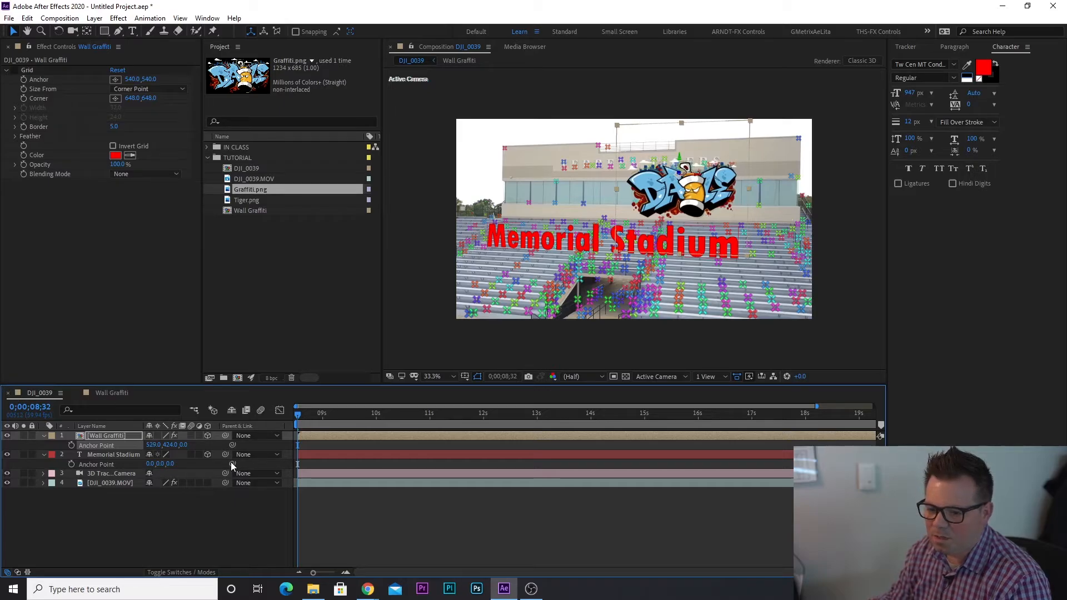
pyautogui.moveTo(152, 445); pyautogui.dragTo(54, 442)
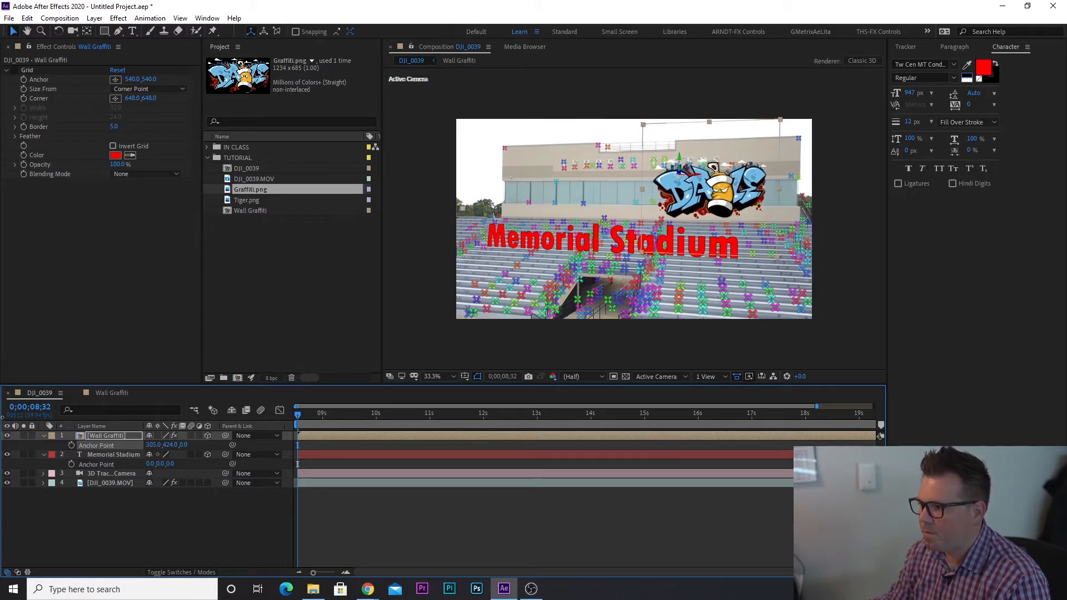
pyautogui.moveTo(153, 446); pyautogui.dragTo(82, 437)
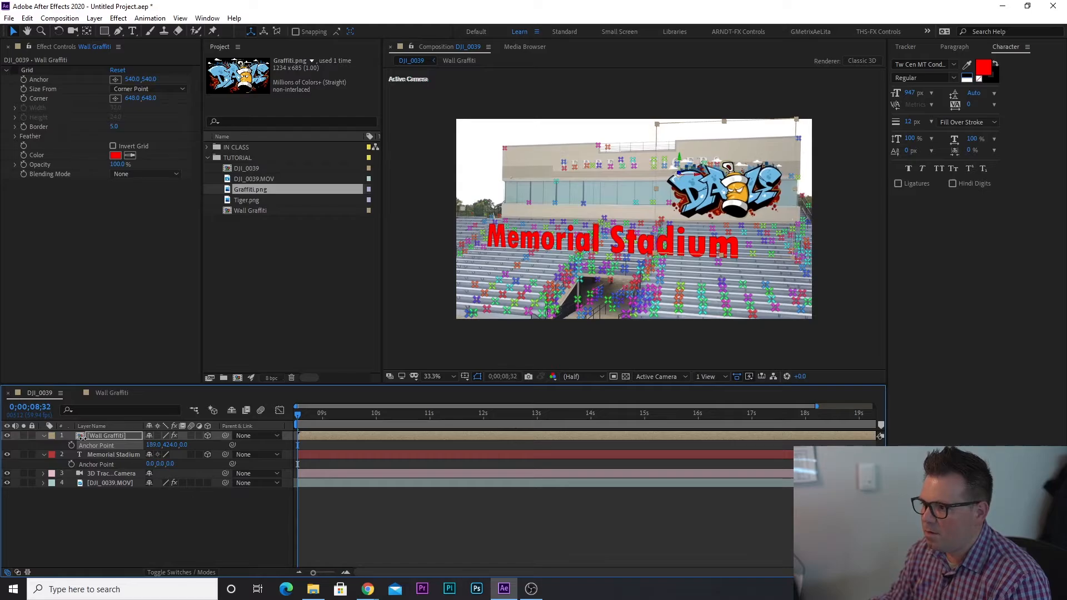
# Show the layer blending modes and set the Wall Graffiti layer's mode to Multiply
pyautogui.click(107, 491)
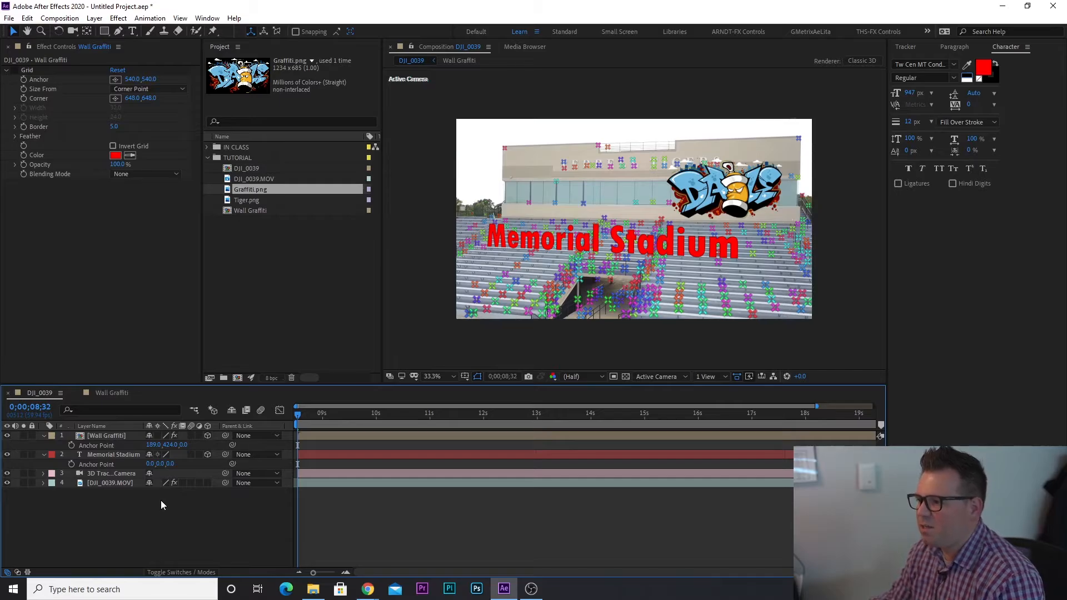
pyautogui.click(167, 573)
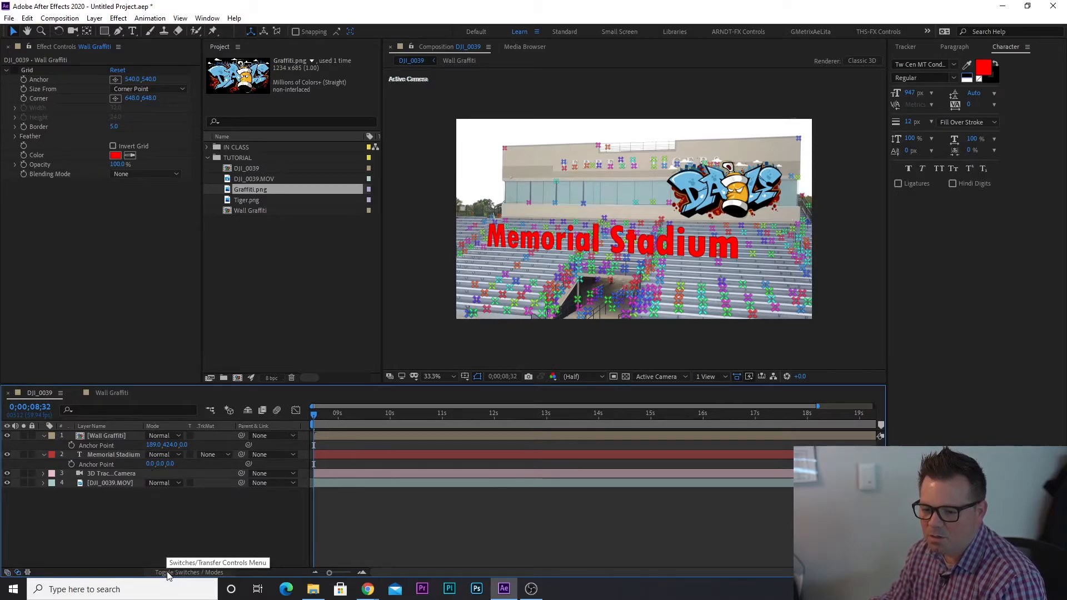
pyautogui.click(179, 438)
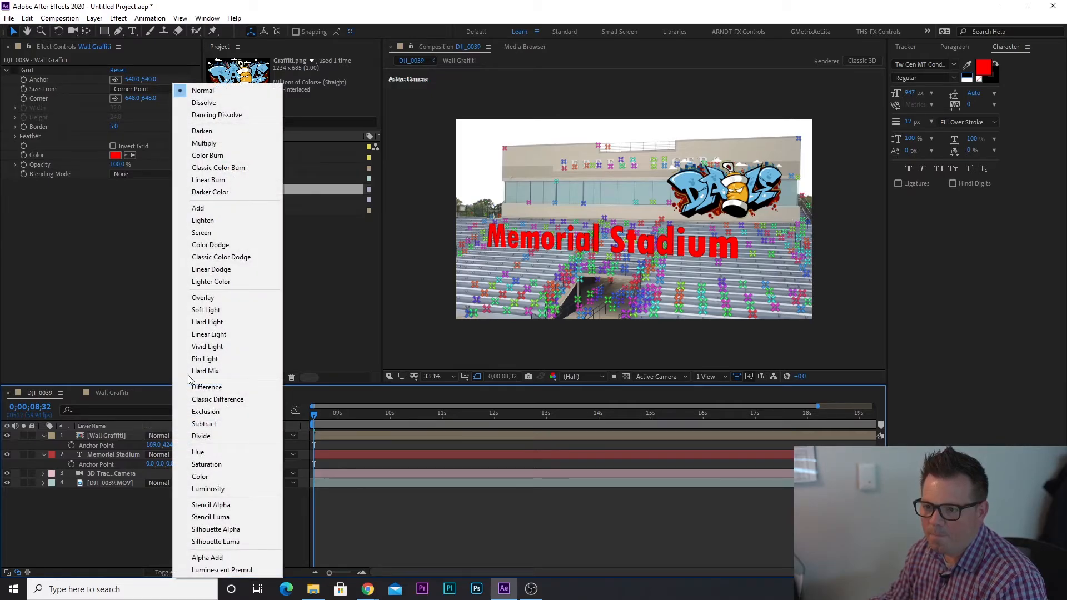
pyautogui.click(203, 144)
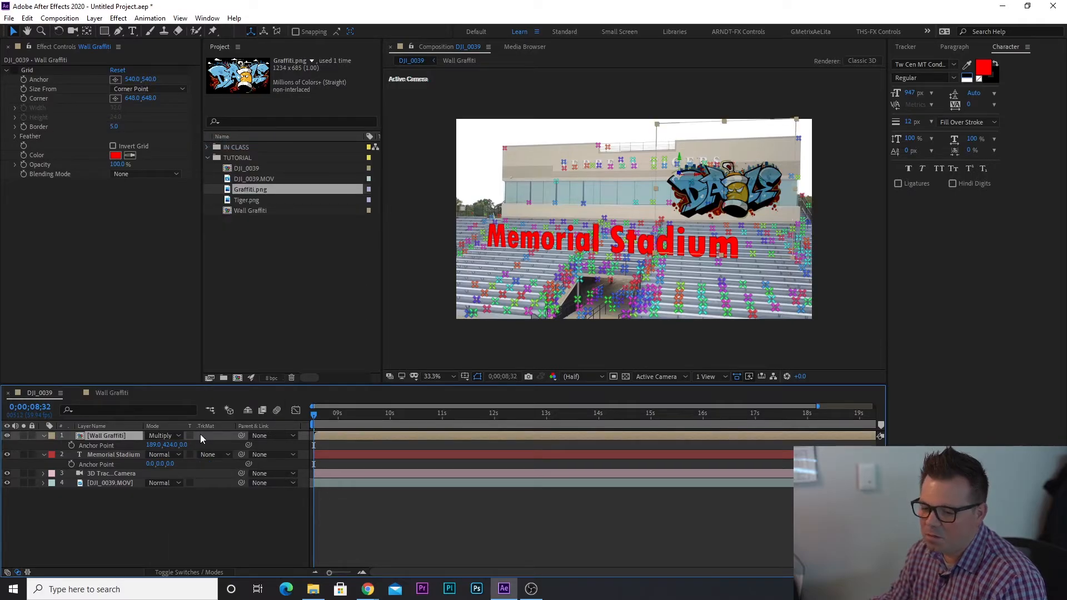
# Try the Overlay blending mode on the Wall Graffiti layer, and return it to Multiply
pyautogui.click(177, 437)
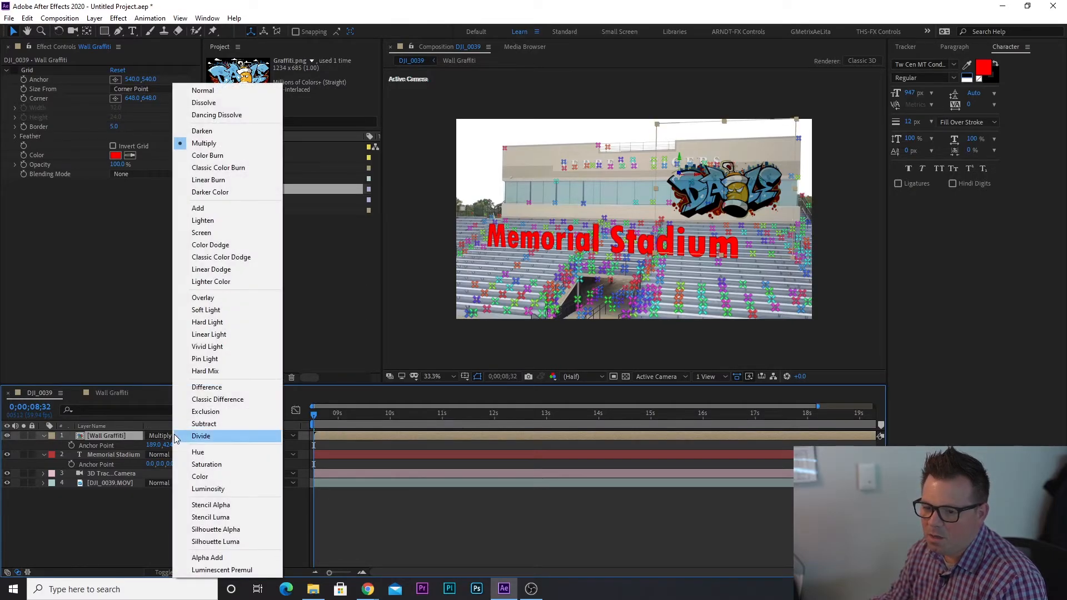
pyautogui.click(204, 298)
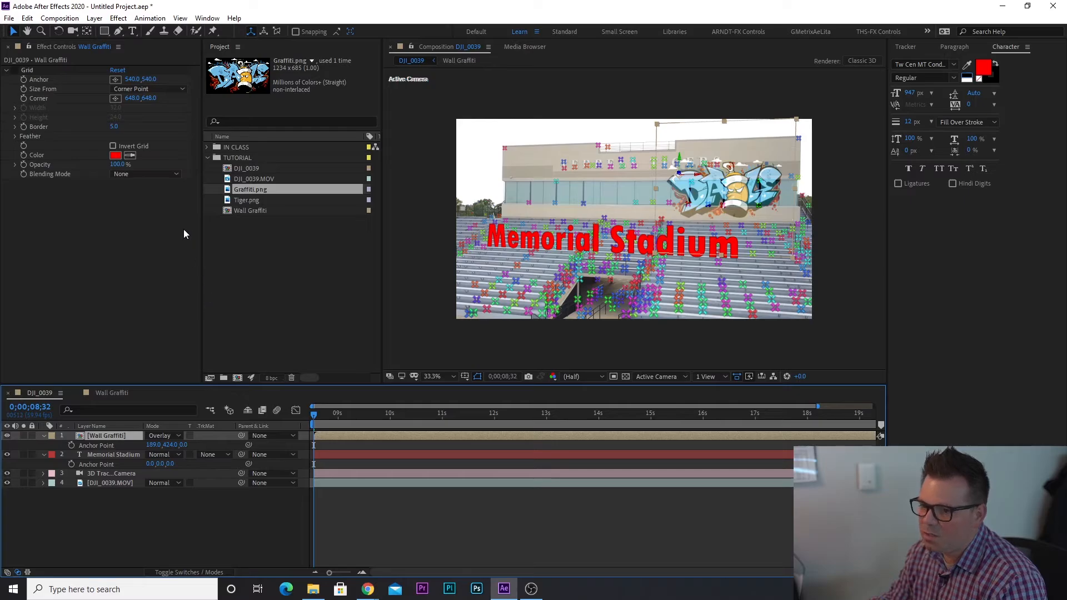
pyautogui.click(152, 437)
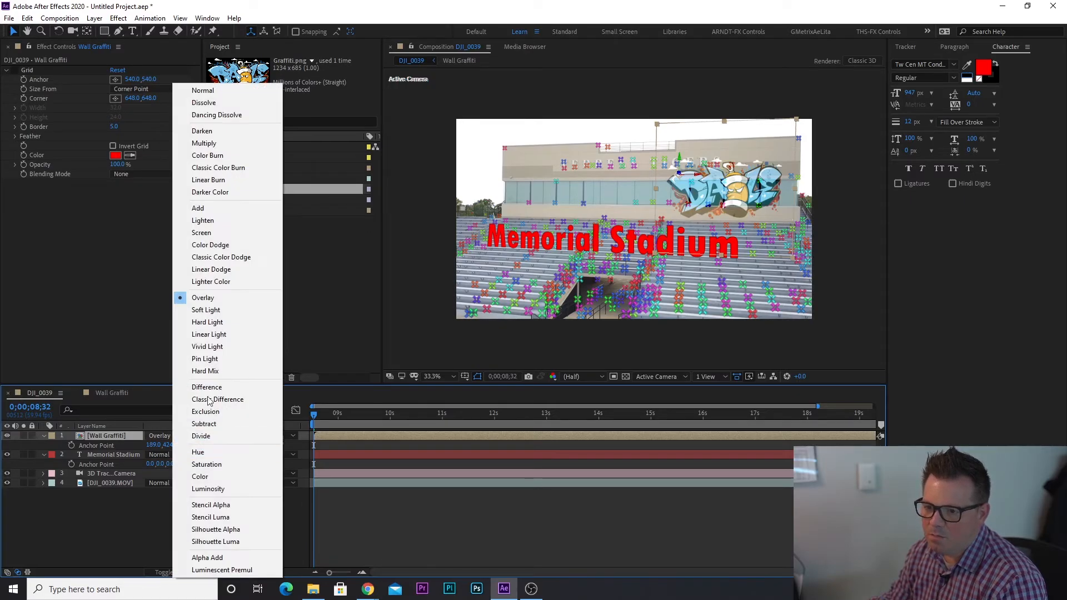
pyautogui.click(206, 144)
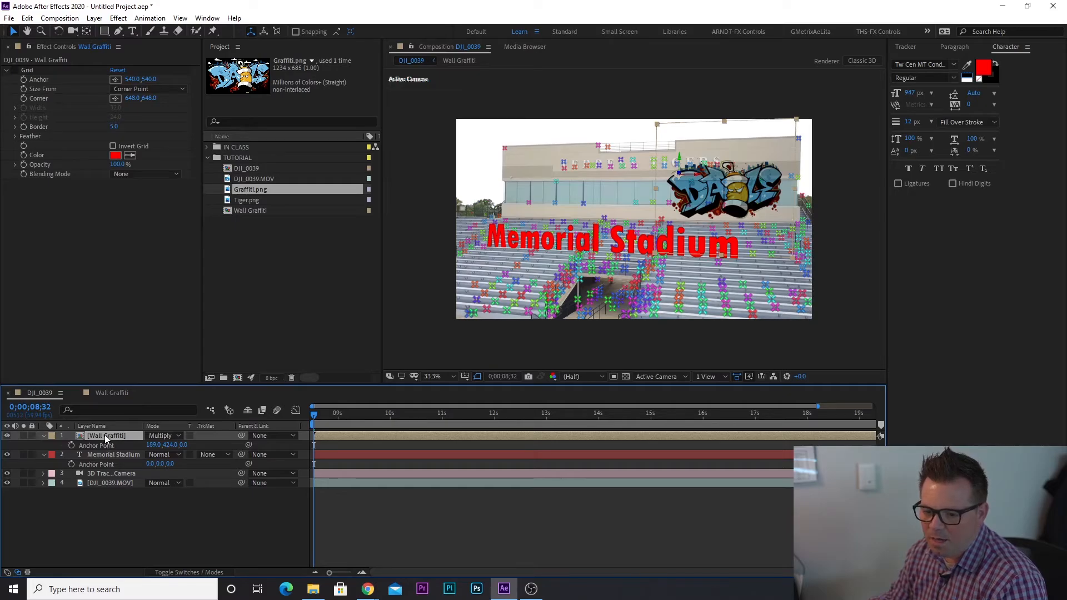
# Lower the Wall Graffiti layer's opacity to 58% and shift the artwork slightly down the facade with an anchor point Y of 393
pyautogui.press('t')
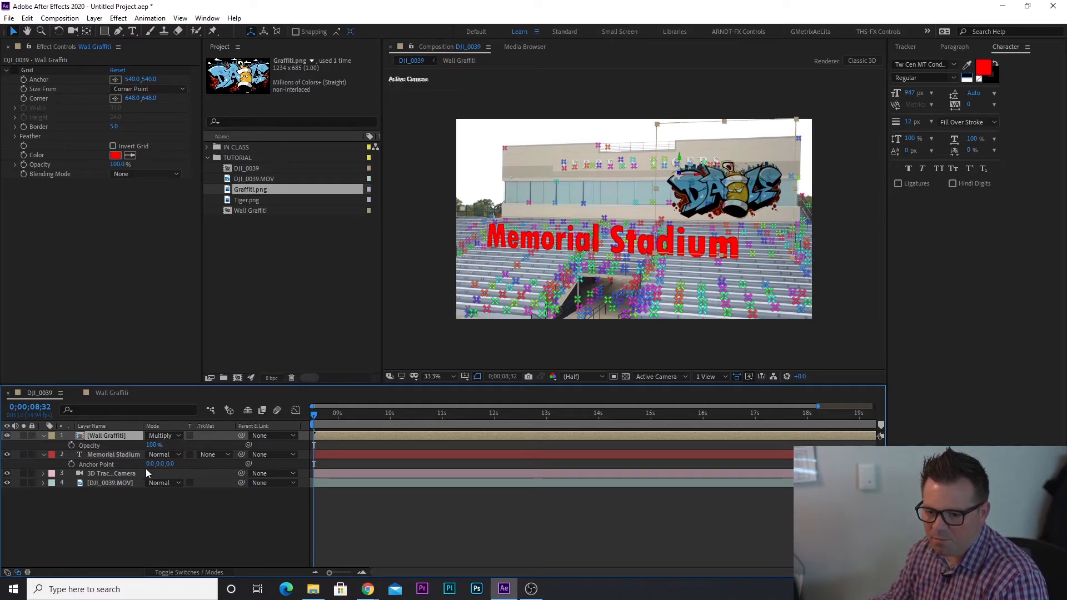
pyautogui.moveTo(152, 445); pyautogui.dragTo(135, 452)
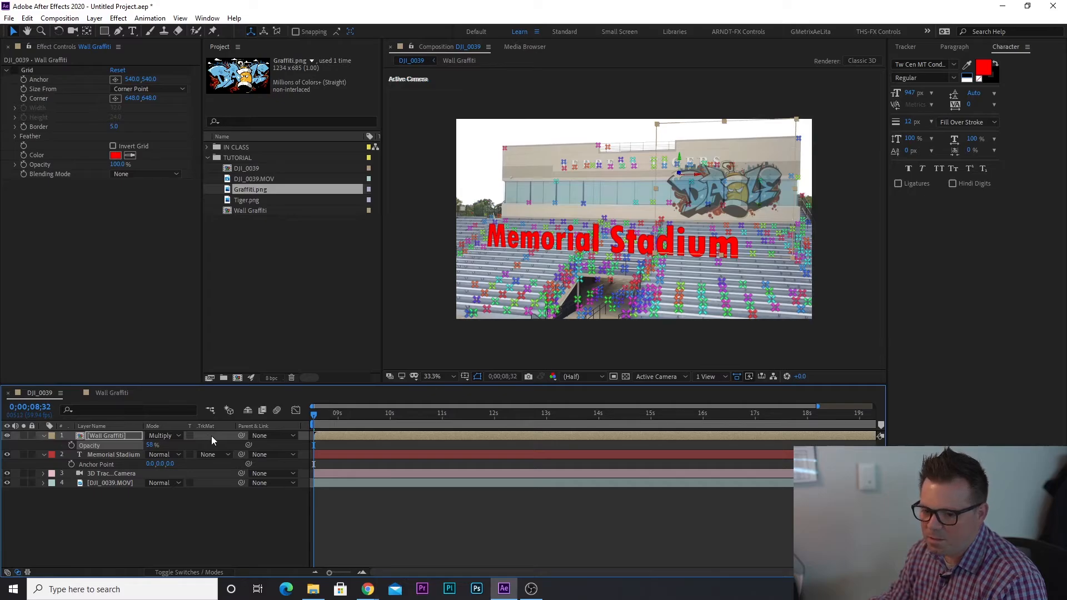
pyautogui.press('a')
pyautogui.moveTo(168, 448)
pyautogui.mouseDown()
pyautogui.moveTo(136, 454)
pyautogui.moveTo(147, 447)
pyautogui.mouseUp()
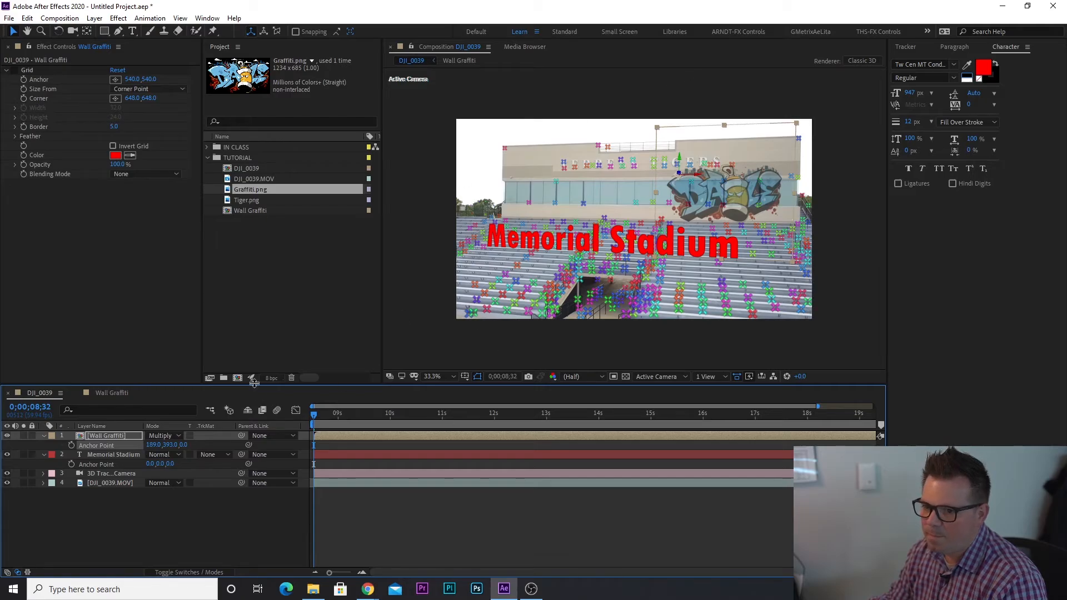
# Turn off Render Track Points in the DJI_0039.MOV layer's 3D Camera Tracker effect and leave all layers deselected
pyautogui.click(109, 474)
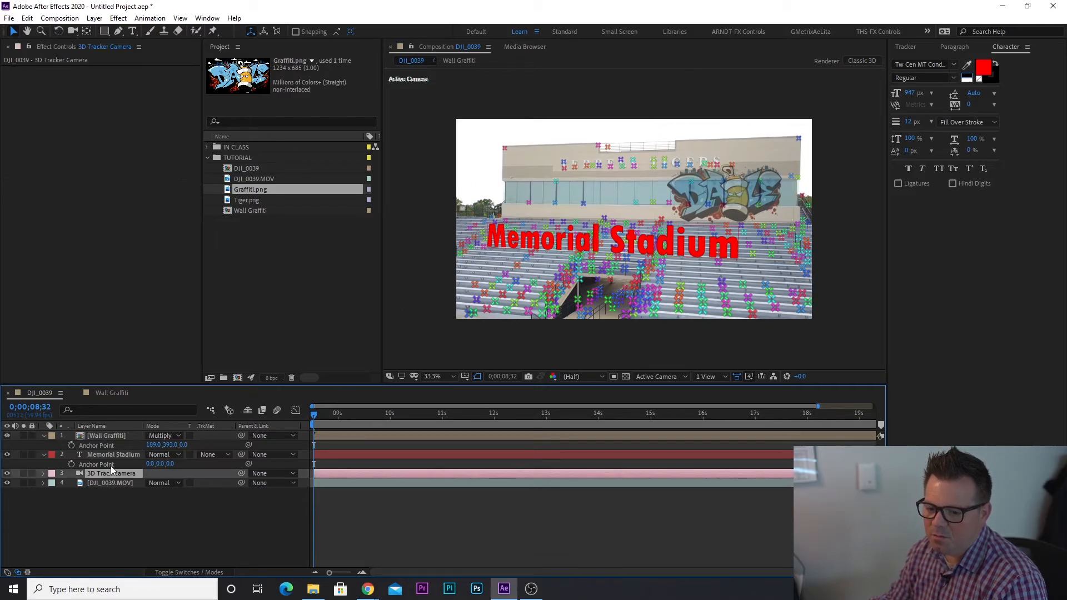
pyautogui.click(102, 483)
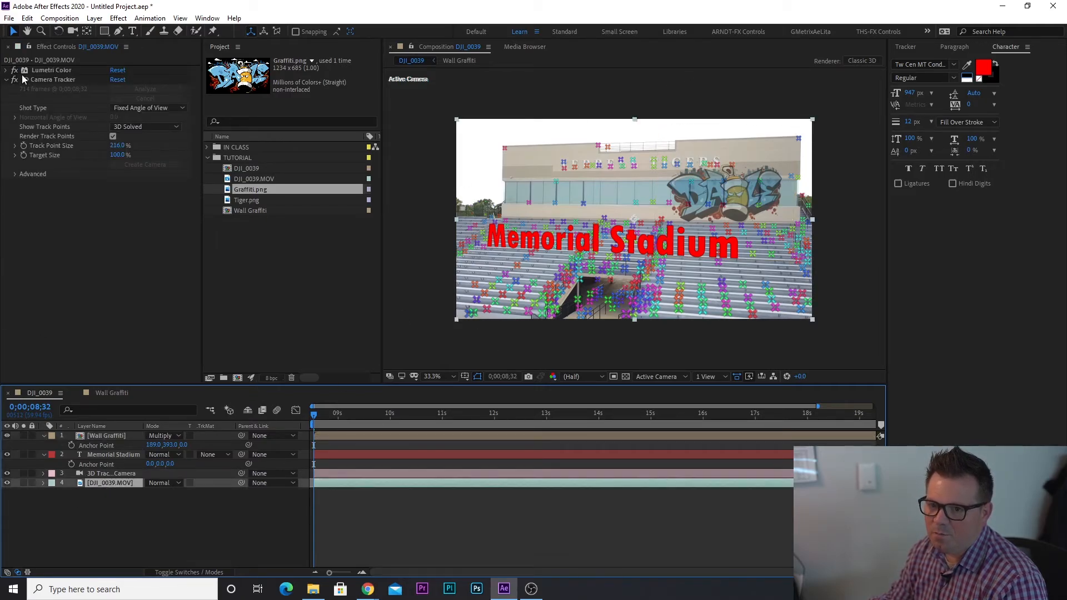
pyautogui.click(113, 136)
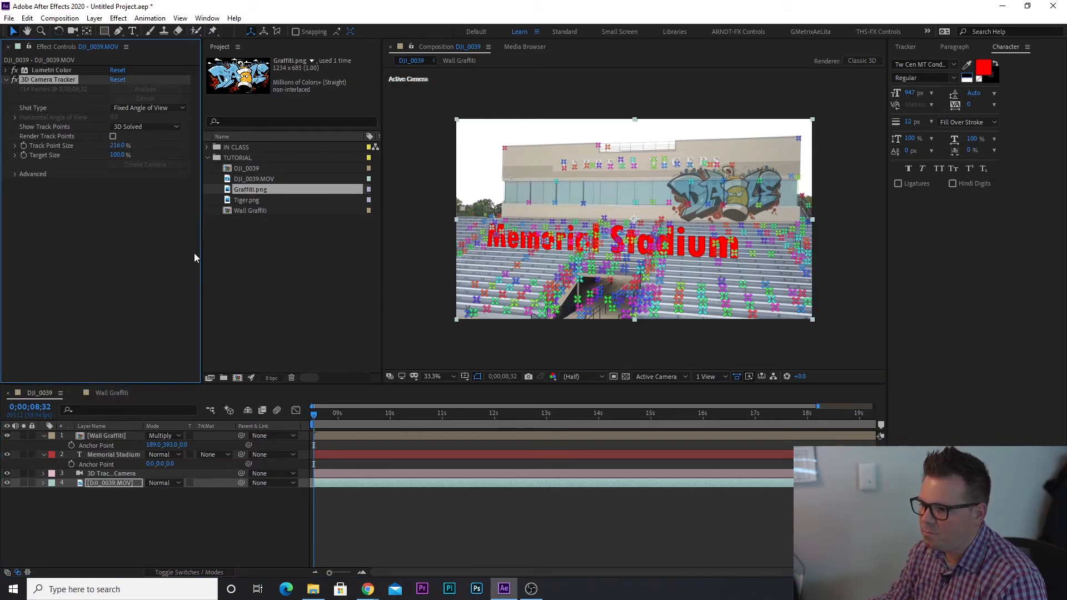
pyautogui.click(99, 437)
pyautogui.click(128, 556)
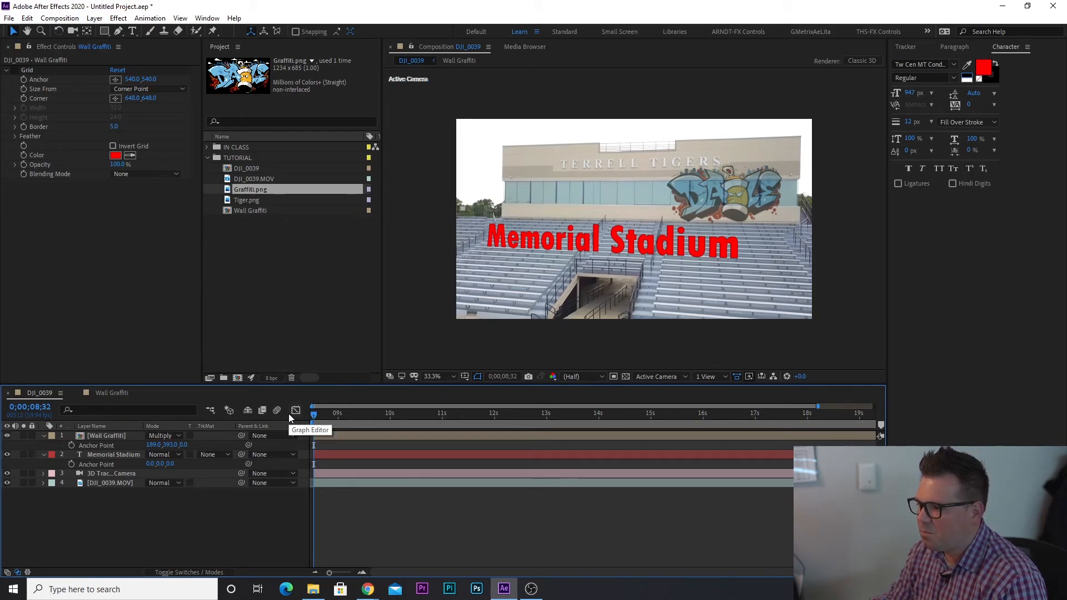
# Preview the DJI_0039 composition to check how the graffiti and stadium text follow the camera movement
pyautogui.press('space')
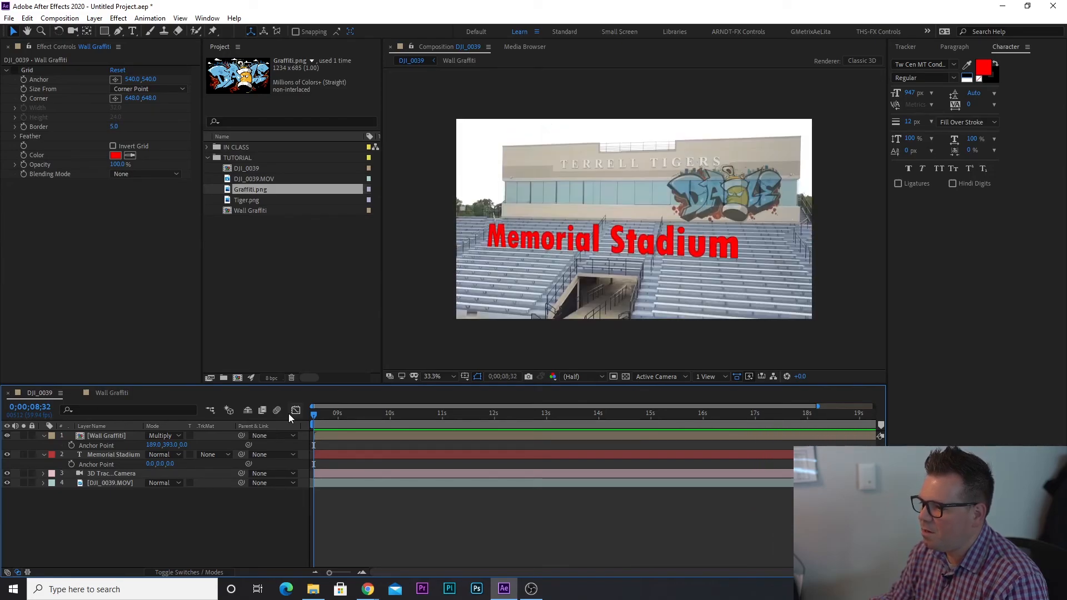
pyautogui.press('space')
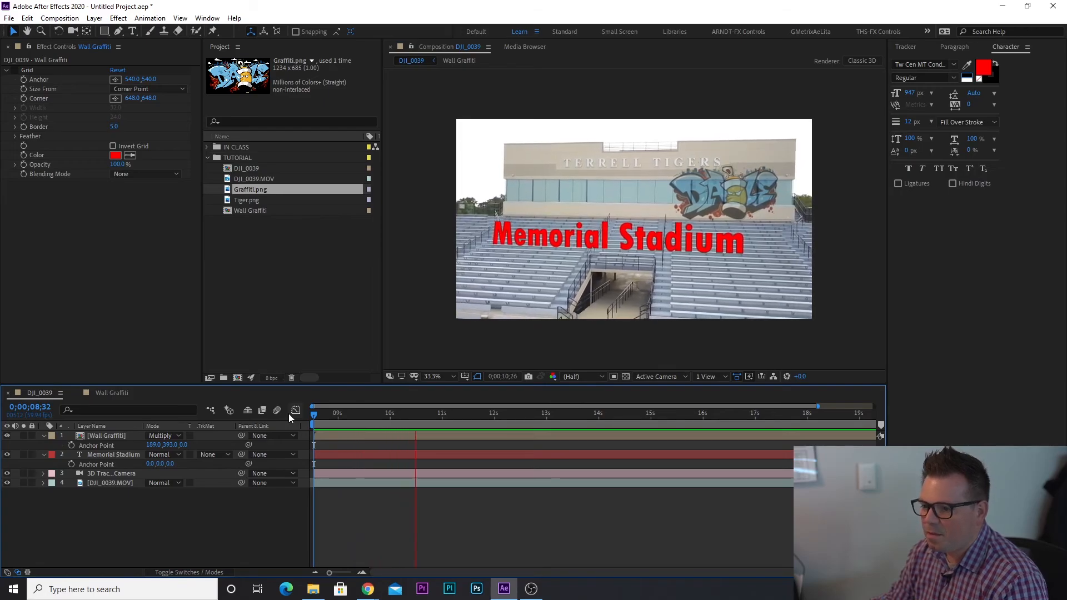